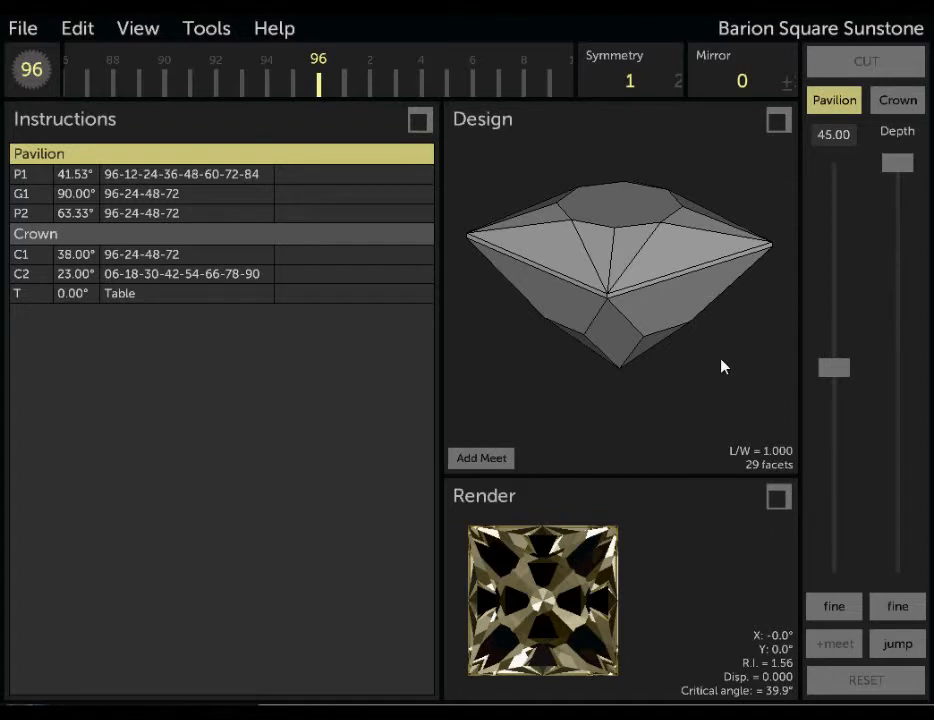
# Jump the 45° pavilion cutting plane at index 96 to the culet and add the culet as a meet.
pyautogui.moveTo(706, 409); pyautogui.dragTo(723, 380)
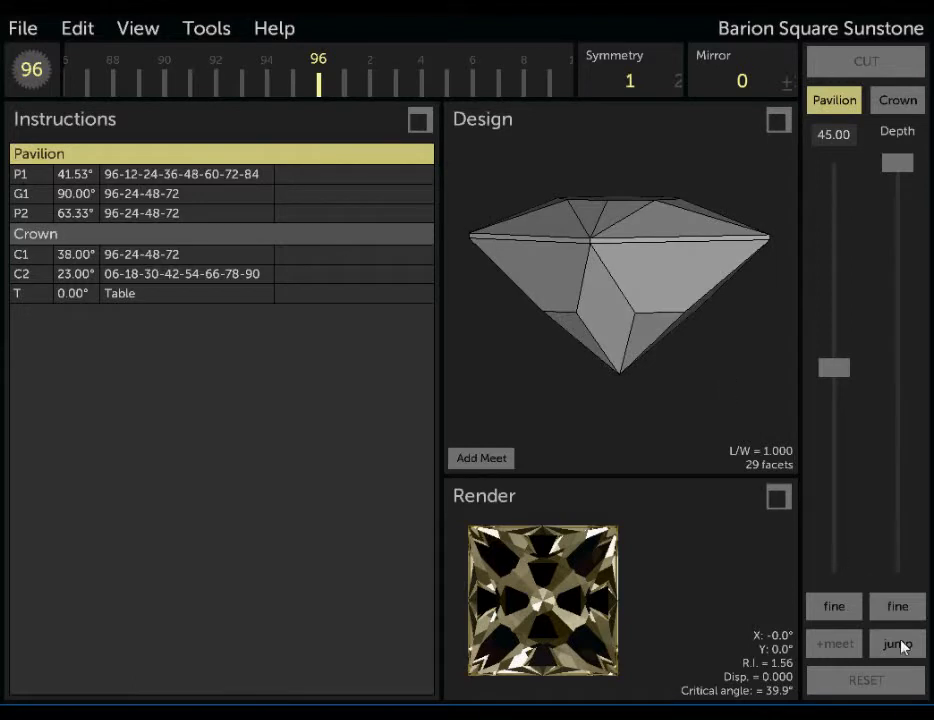
pyautogui.moveTo(900, 167)
pyautogui.mouseDown()
pyautogui.moveTo(903, 183)
pyautogui.moveTo(903, 167)
pyautogui.mouseUp()
pyautogui.moveTo(732, 416); pyautogui.dragTo(711, 354)
pyautogui.moveTo(673, 306); pyautogui.dragTo(653, 381)
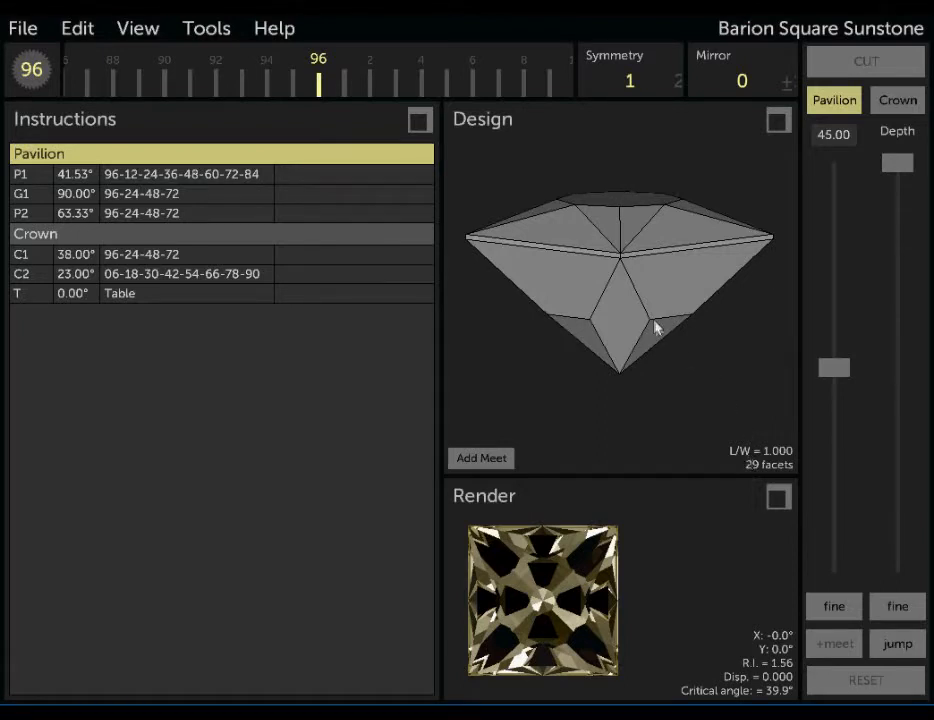
pyautogui.click(888, 652)
pyautogui.moveTo(738, 406); pyautogui.dragTo(643, 388)
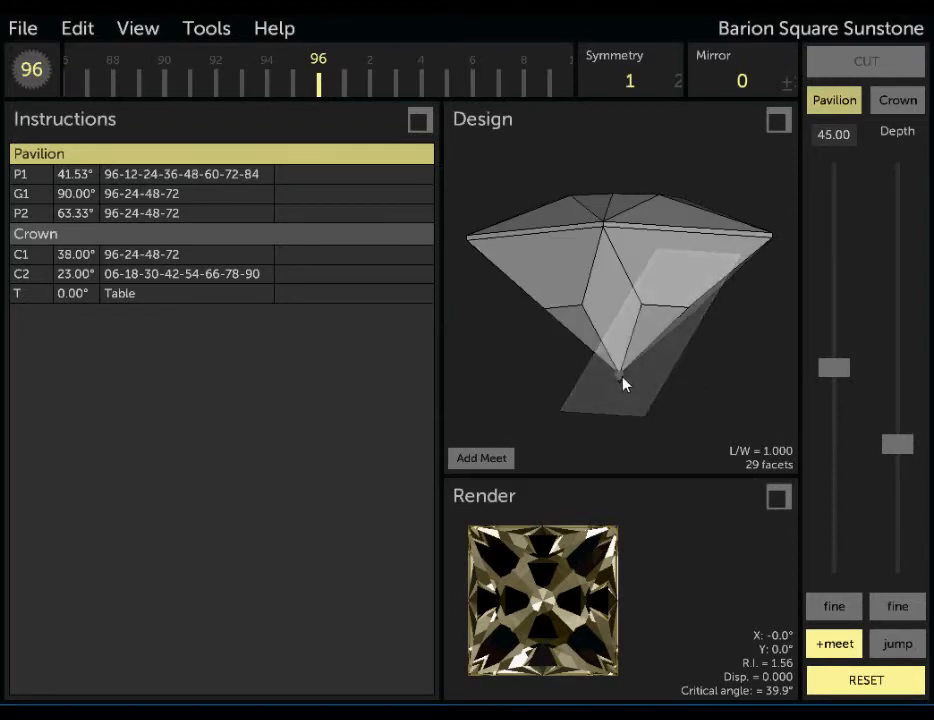
pyautogui.click(899, 646)
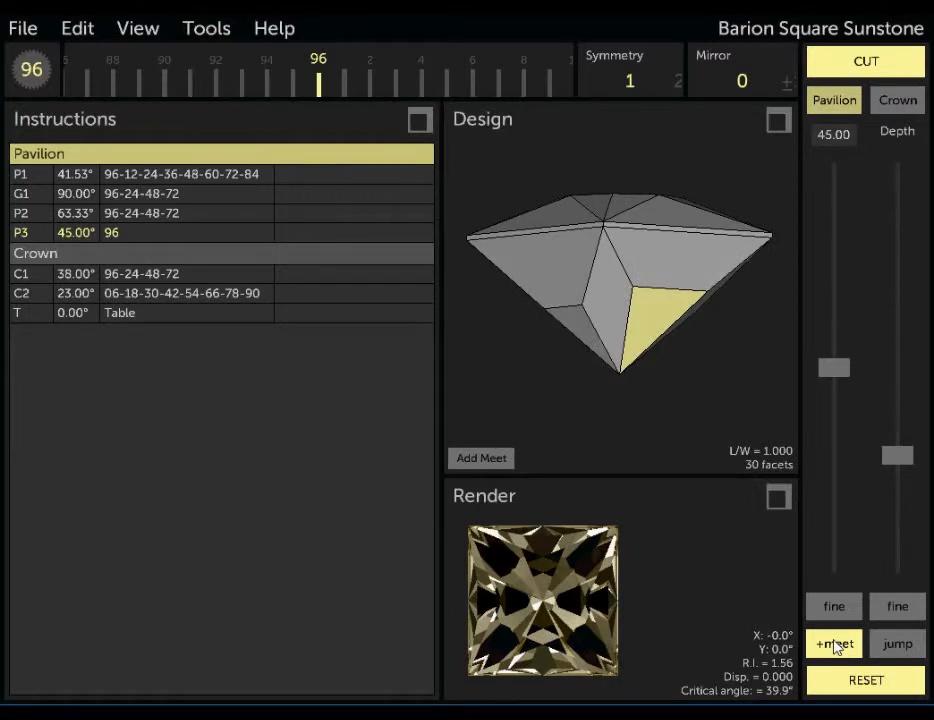
pyautogui.click(836, 645)
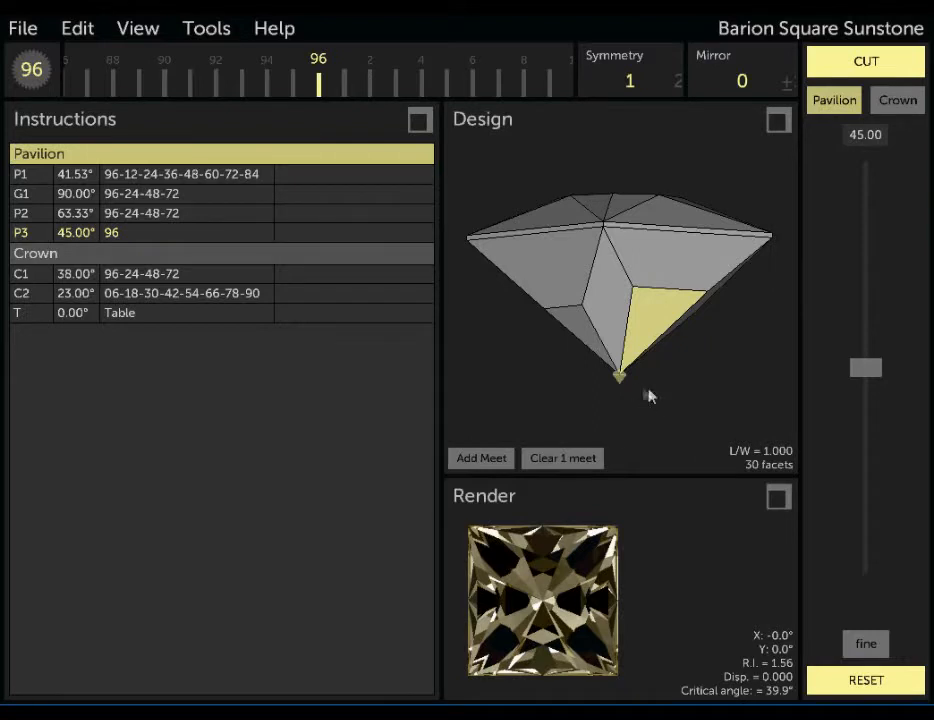
pyautogui.moveTo(626, 395); pyautogui.dragTo(669, 395)
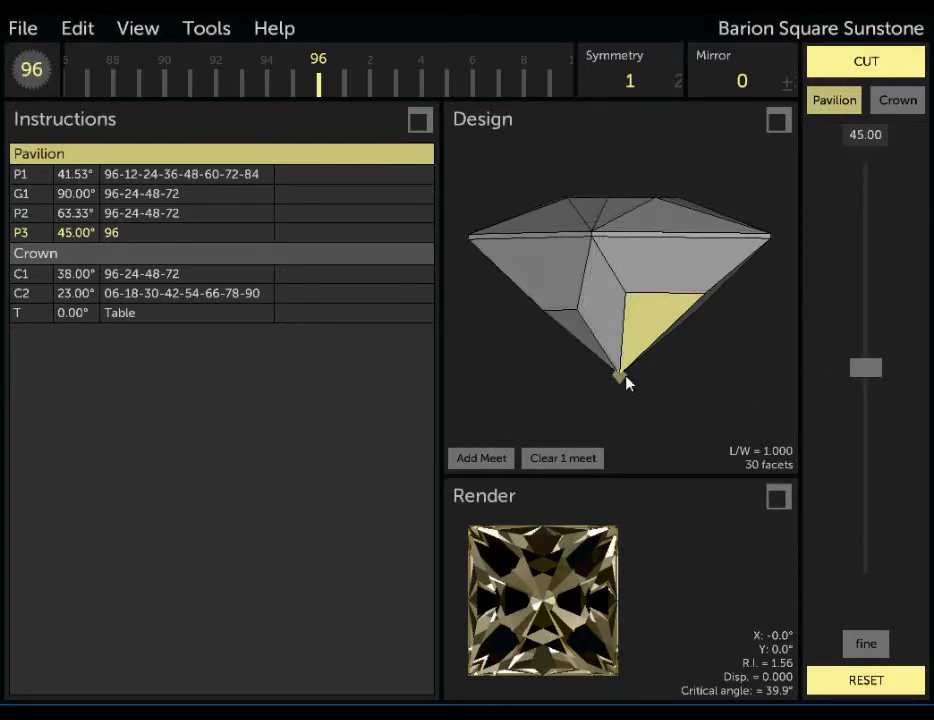
# Pivot the test facet about the culet meet to index 88 at 43°, and clear the meet.
pyautogui.moveTo(733, 381); pyautogui.dragTo(741, 387)
pyautogui.moveTo(868, 372); pyautogui.dragTo(895, 462)
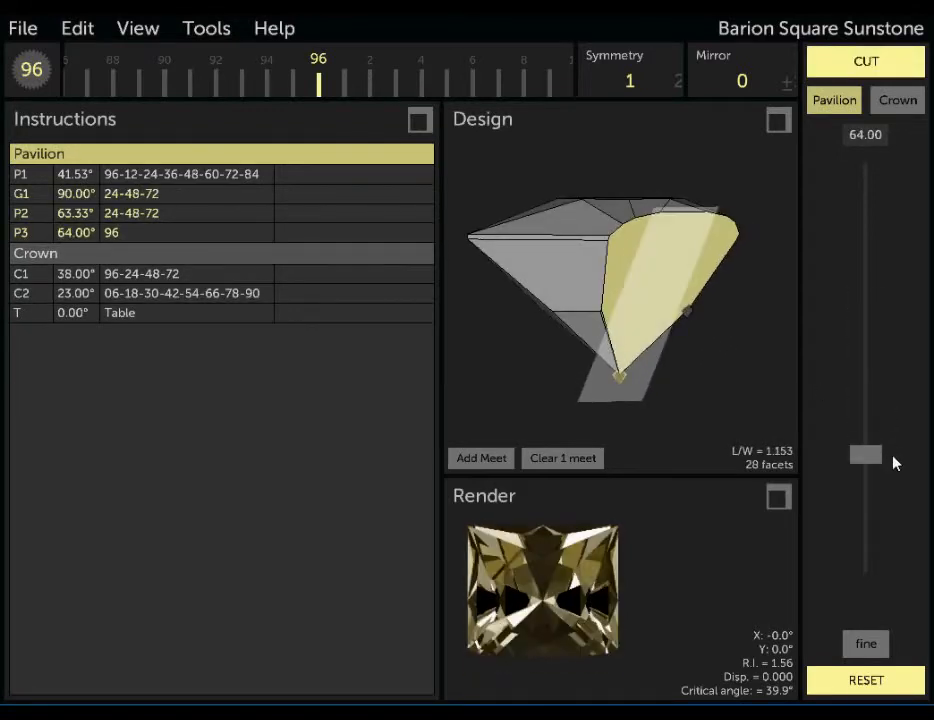
pyautogui.moveTo(490, 73); pyautogui.dragTo(420, 86)
pyautogui.moveTo(630, 273); pyautogui.dragTo(537, 372)
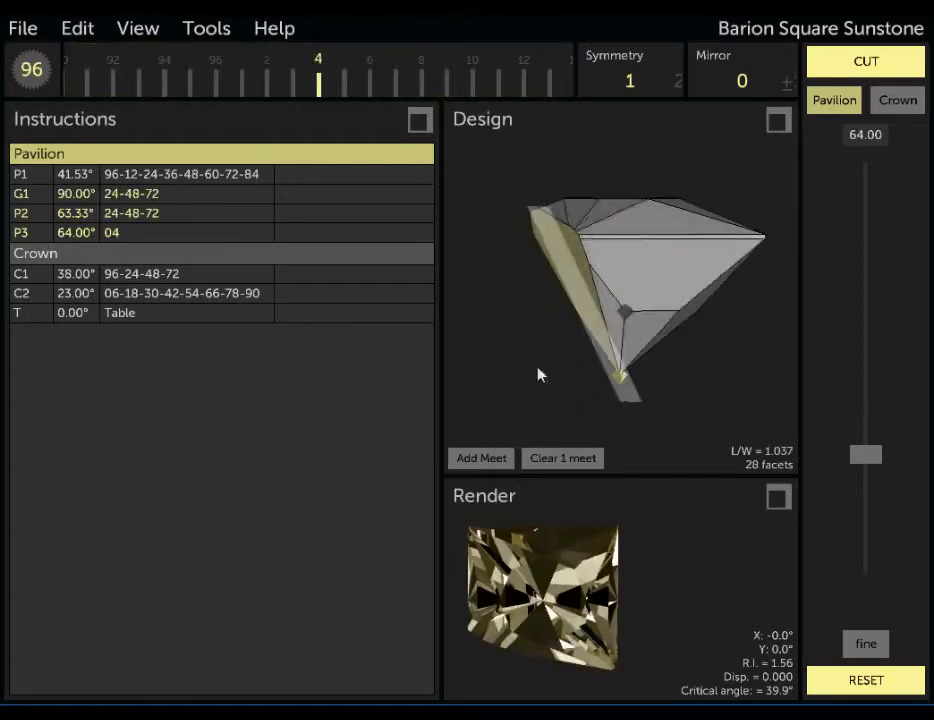
pyautogui.moveTo(492, 71); pyautogui.dragTo(746, 79)
pyautogui.moveTo(866, 455); pyautogui.dragTo(866, 366)
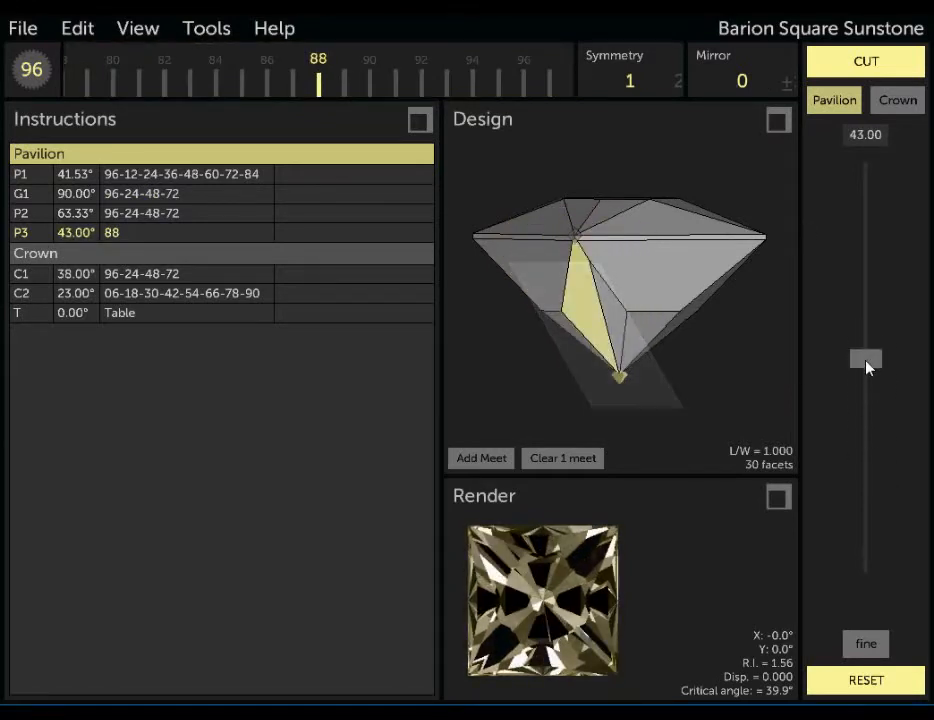
pyautogui.click(564, 458)
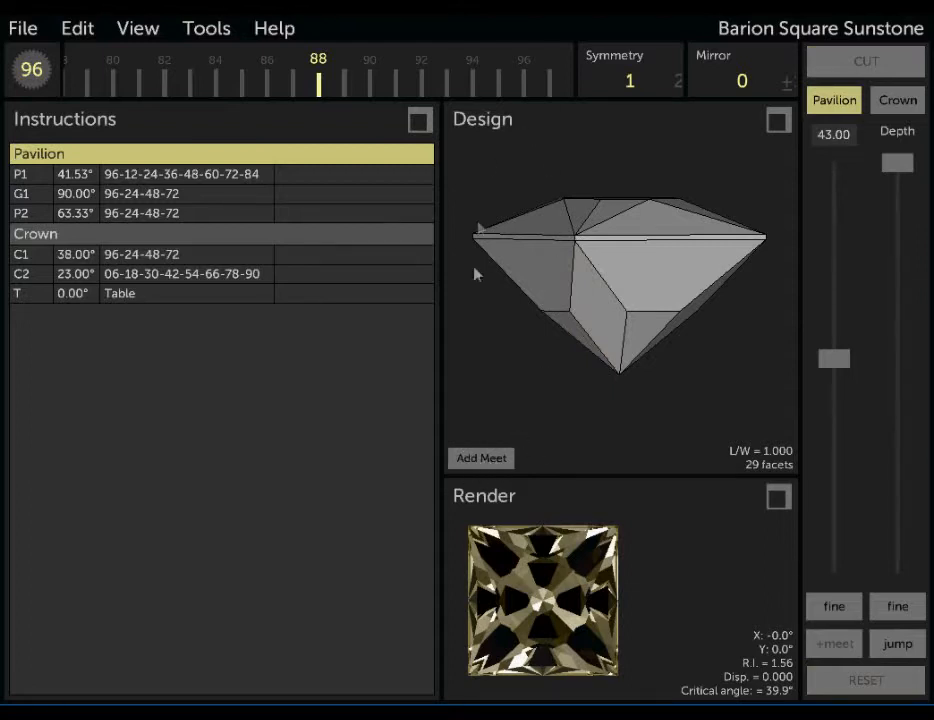
# Add a meet at the pavilion vertex where the kite-shaped corner facet joins the P2 facet's lower edge, and clear it.
pyautogui.click(492, 462)
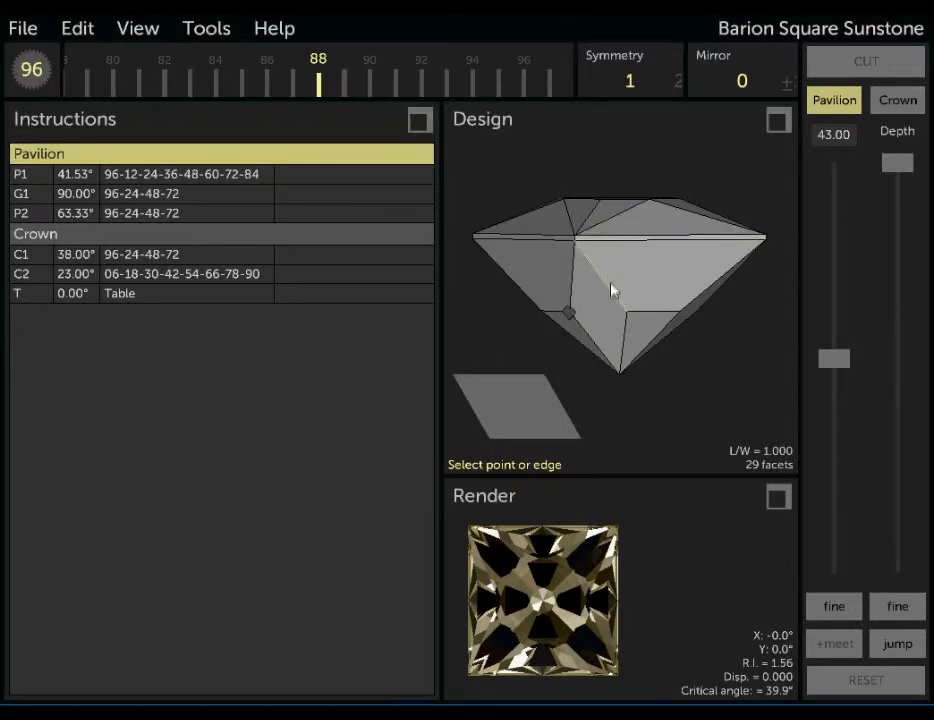
pyautogui.moveTo(595, 323); pyautogui.dragTo(639, 280)
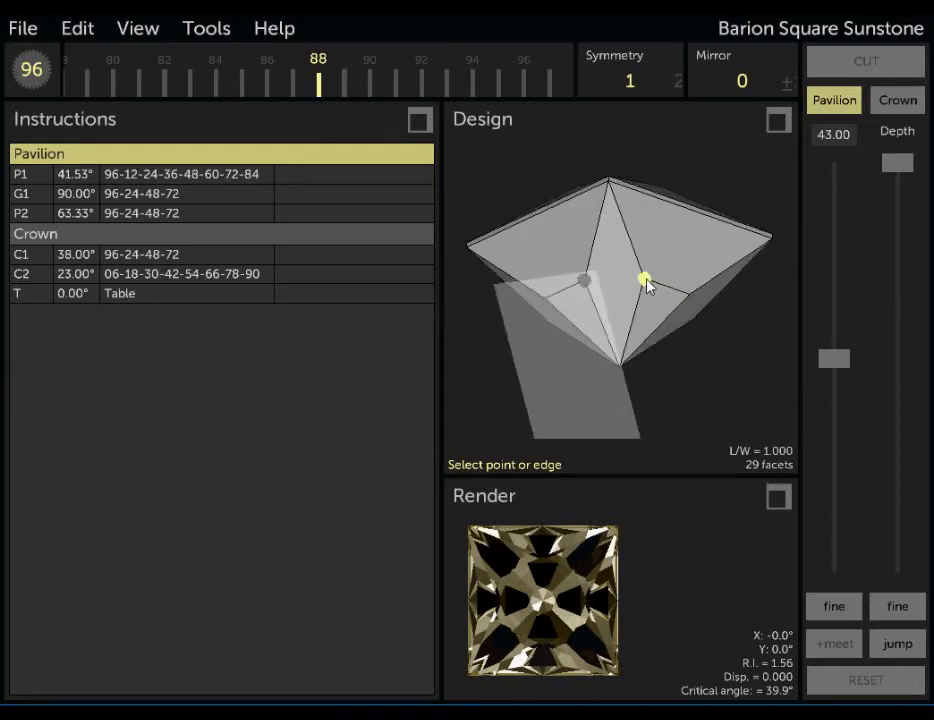
pyautogui.click(645, 281)
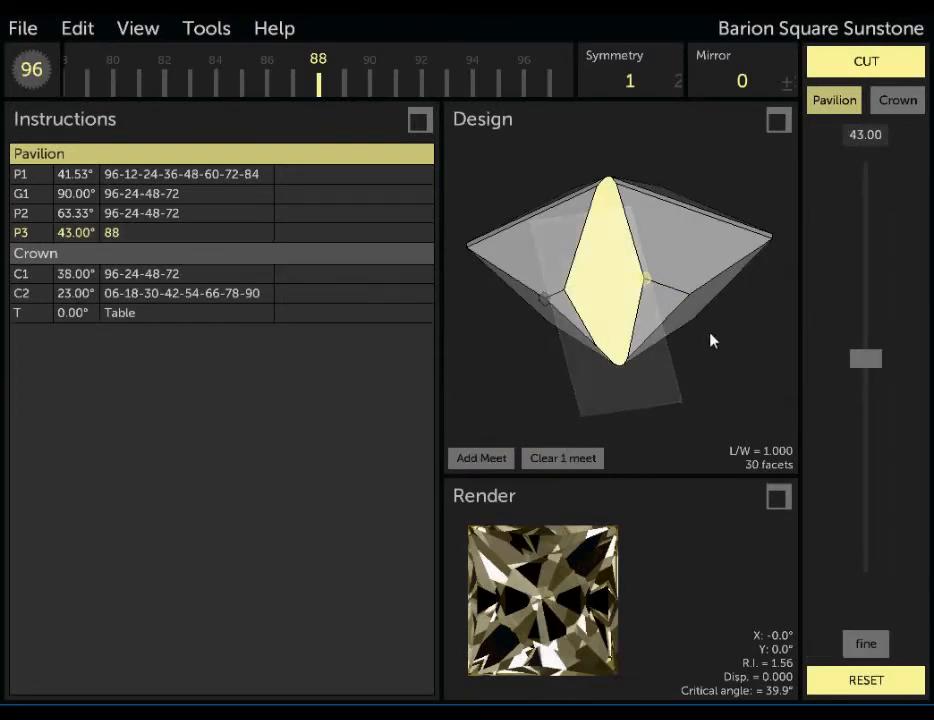
pyautogui.moveTo(698, 296); pyautogui.dragTo(594, 313)
pyautogui.click(563, 460)
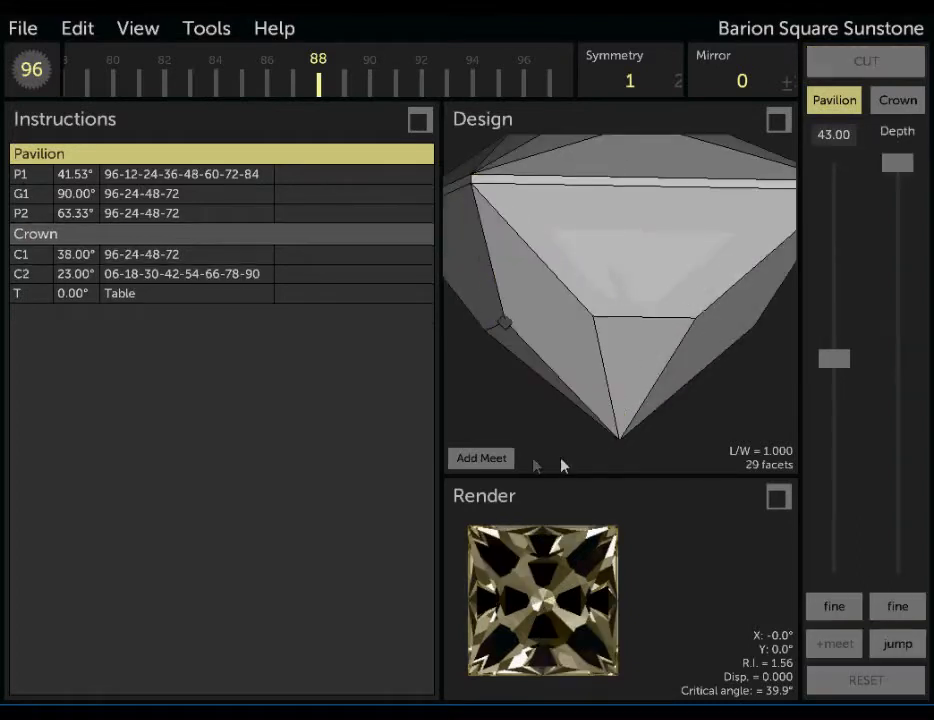
# Repeat the meet by precisely picking the same pavilion vertex beside the kite-shaped facet, and remove it again.
pyautogui.moveTo(571, 369); pyautogui.dragTo(651, 367)
pyautogui.scroll(8, 612, 242)
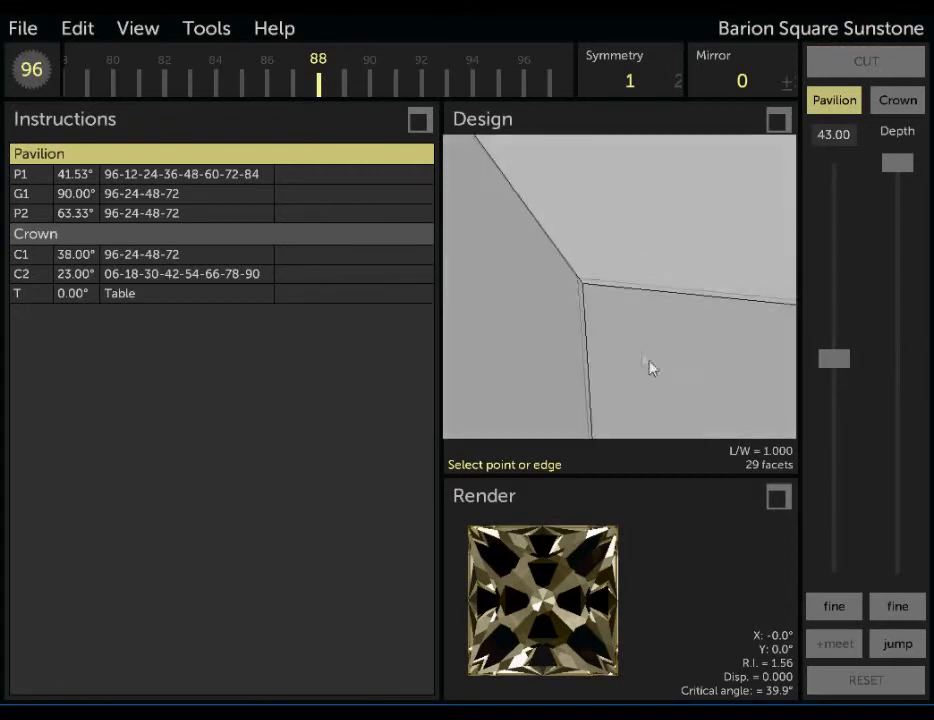
pyautogui.click(588, 289)
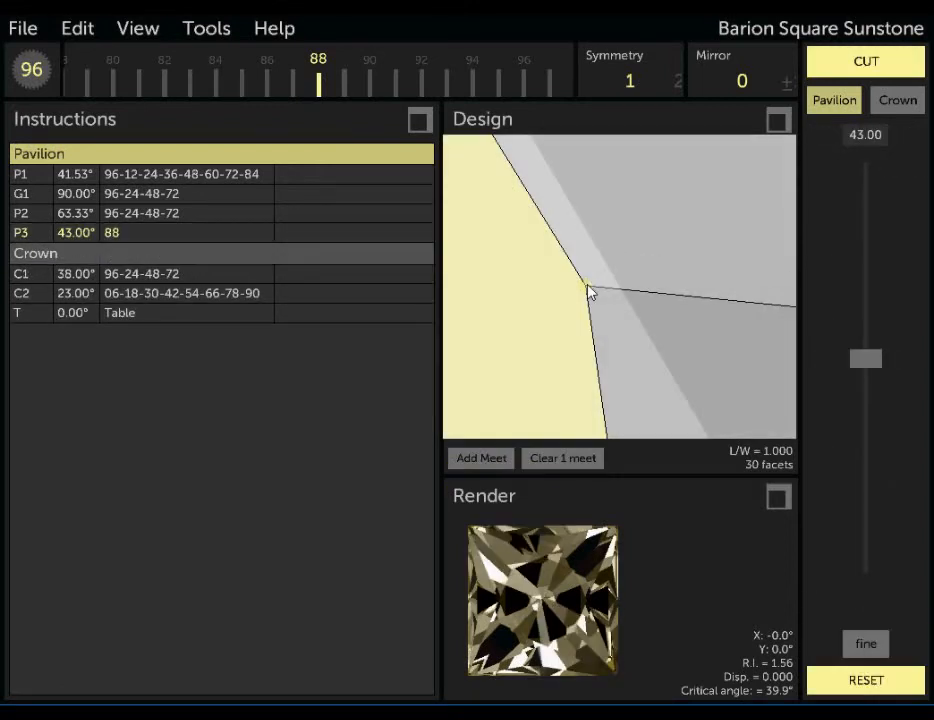
pyautogui.moveTo(590, 290); pyautogui.dragTo(603, 313)
pyautogui.scroll(-6, 603, 313)
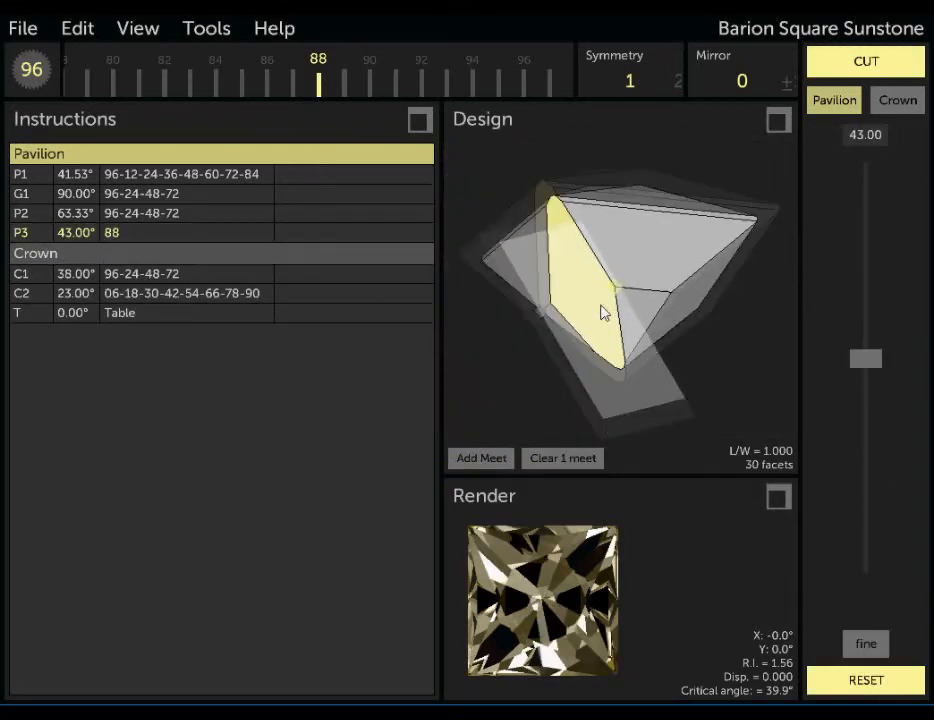
pyautogui.click(555, 459)
# Start a meet on the upper edge between the kite-shaped facet and P2, setting its position along the edge to 0.660.
pyautogui.click(481, 458)
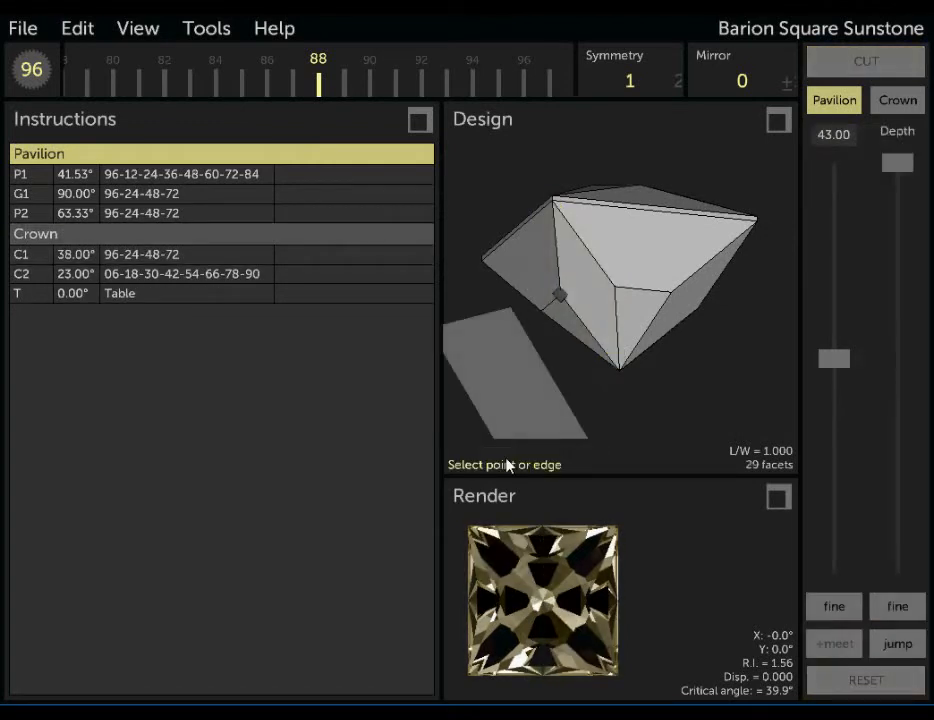
pyautogui.click(597, 266)
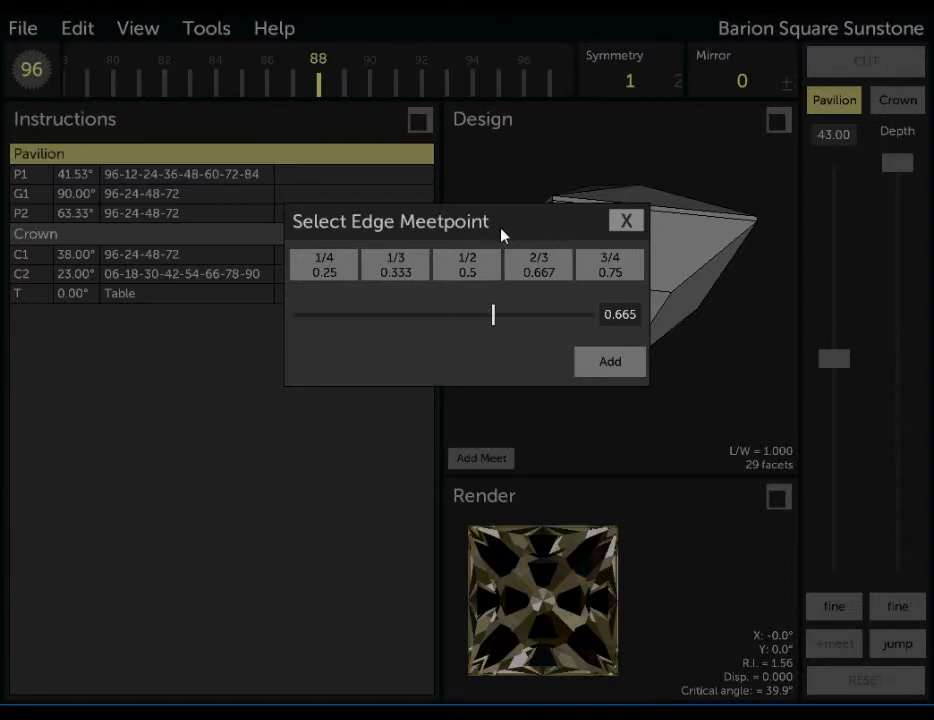
pyautogui.moveTo(444, 225); pyautogui.dragTo(615, 404)
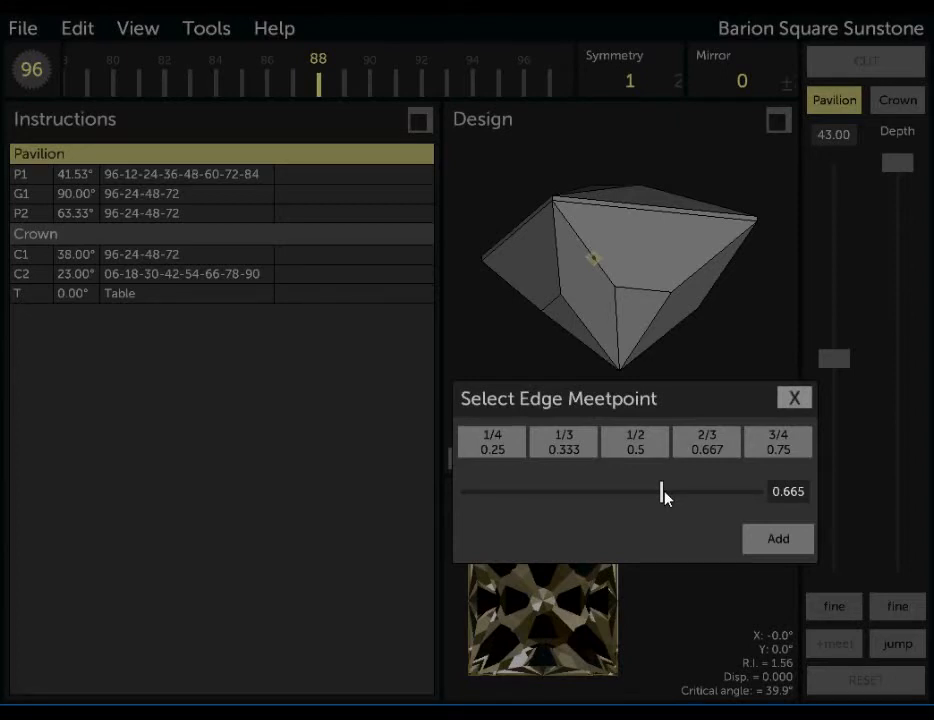
pyautogui.moveTo(662, 490)
pyautogui.mouseDown()
pyautogui.moveTo(532, 492)
pyautogui.moveTo(706, 492)
pyautogui.mouseUp()
pyautogui.click(785, 493)
pyautogui.write('0.660')
# Try the 1/4, 1/3, 2/3 and 3/4 edge positions, and add the edge meet at 1/2.
pyautogui.click(515, 444)
pyautogui.click(577, 447)
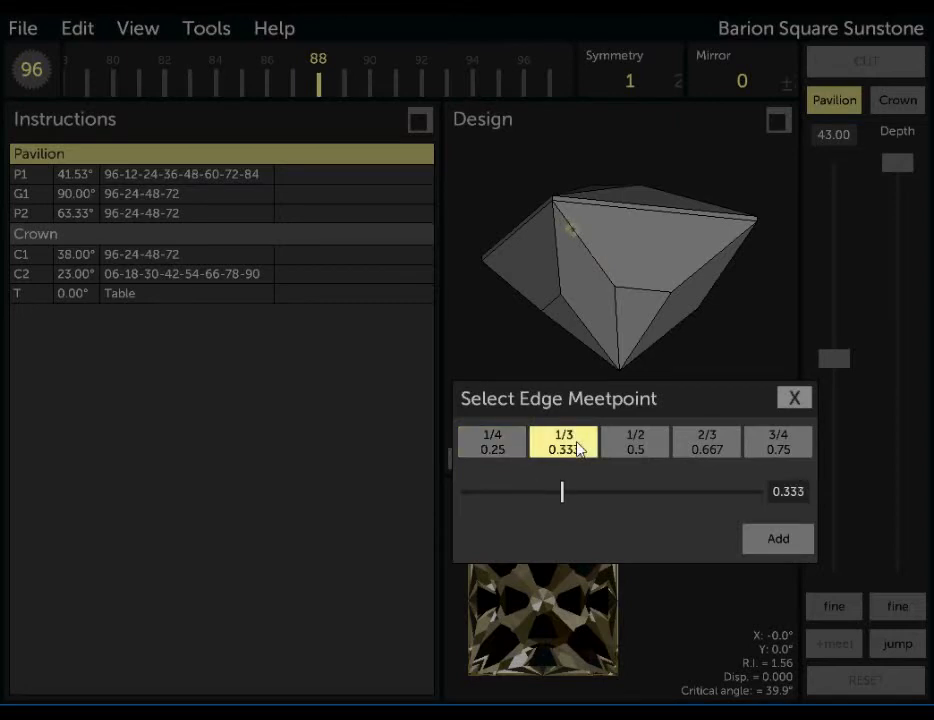
pyautogui.click(636, 446)
pyautogui.click(705, 455)
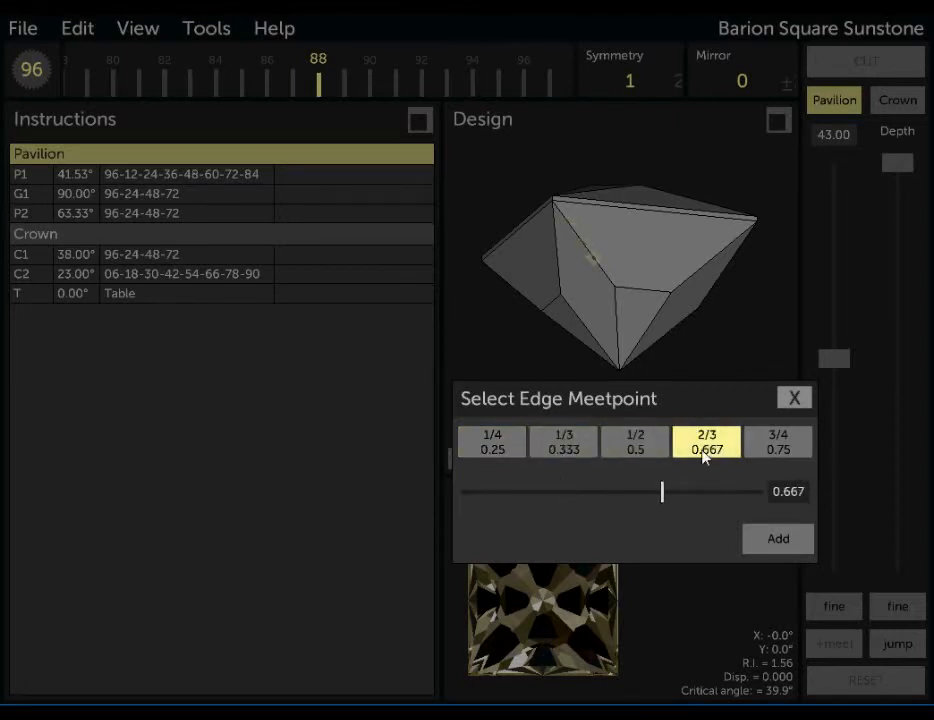
pyautogui.click(776, 451)
pyautogui.click(636, 445)
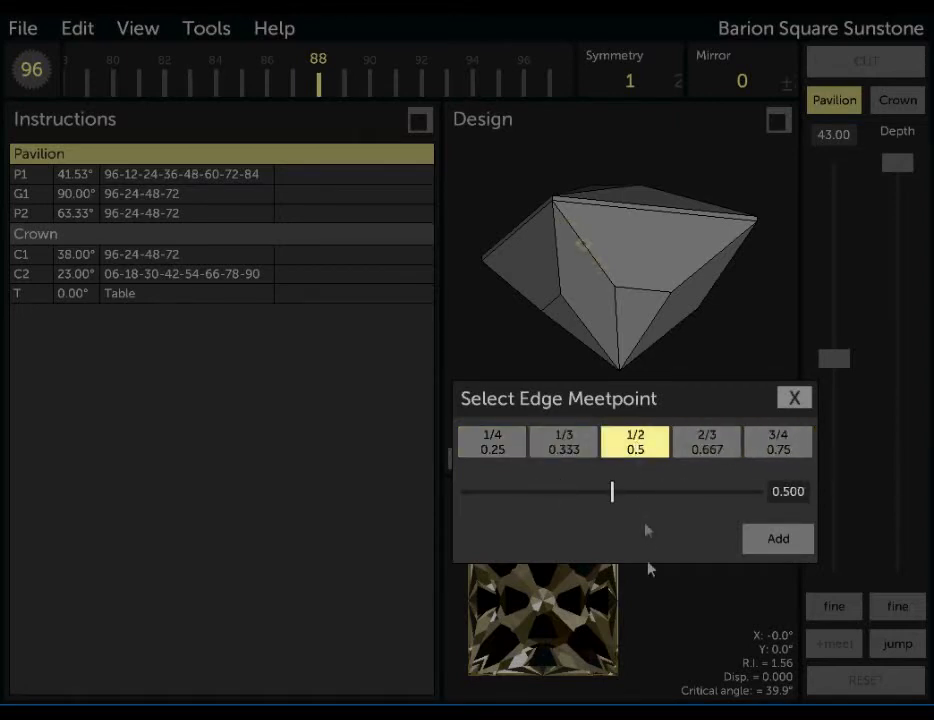
pyautogui.click(779, 540)
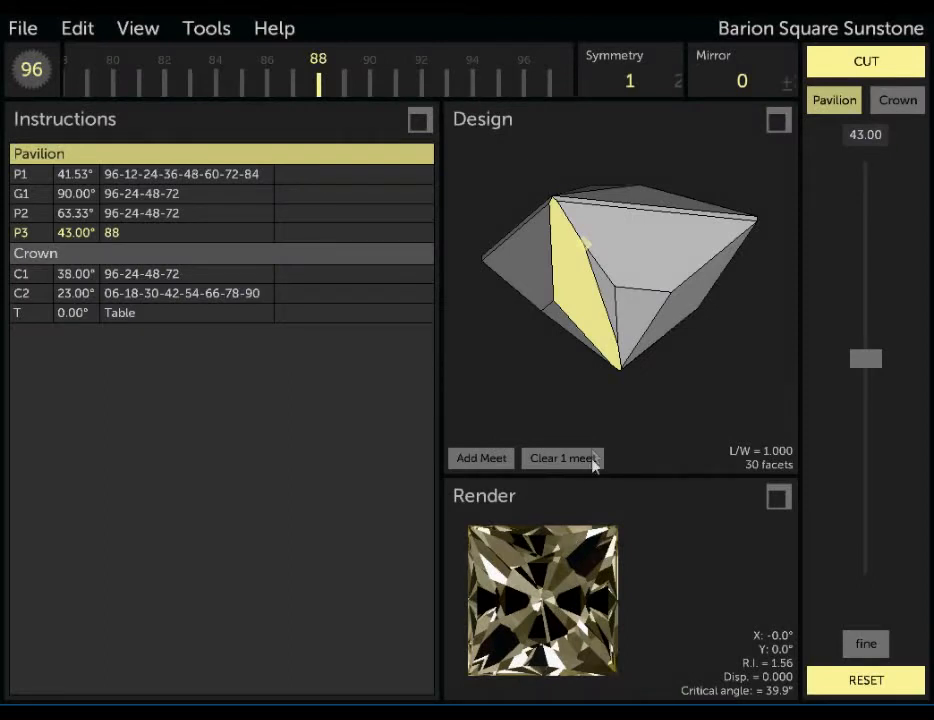
# Pivot the facet about the edge meet to index 74 at 60°, and clear the meet.
pyautogui.moveTo(590, 359); pyautogui.dragTo(531, 390)
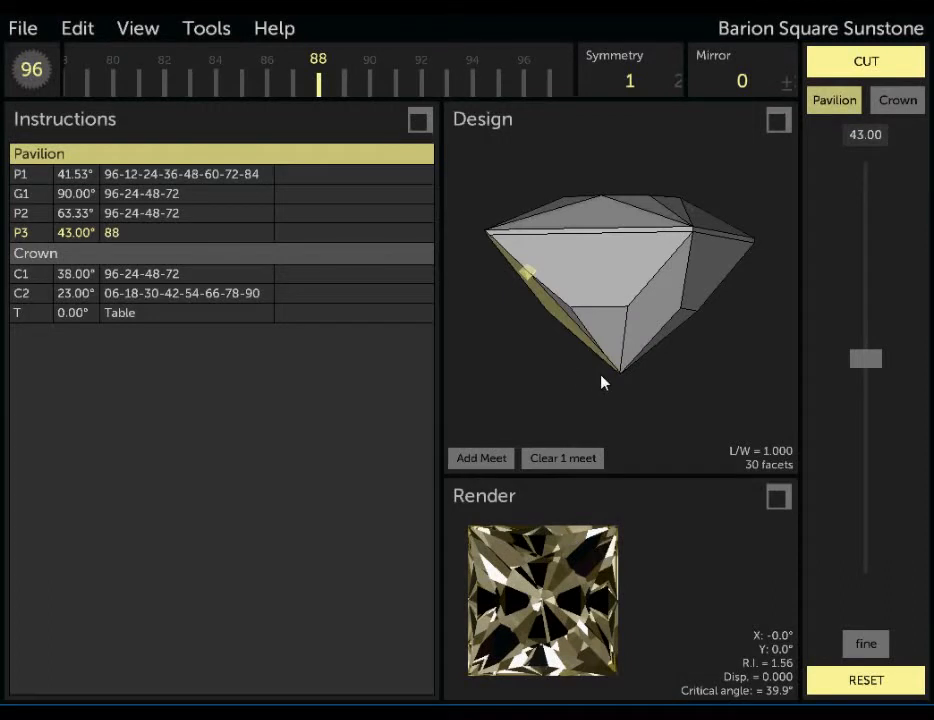
pyautogui.moveTo(588, 371); pyautogui.dragTo(660, 369)
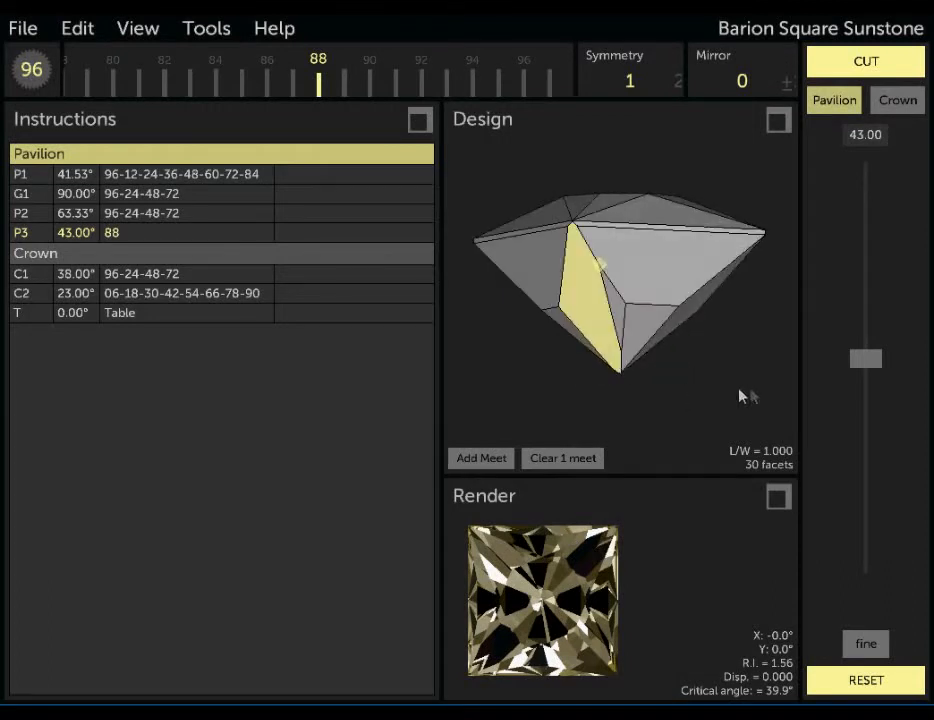
pyautogui.moveTo(868, 360); pyautogui.dragTo(866, 437)
pyautogui.moveTo(515, 62); pyautogui.dragTo(196, 72)
pyautogui.moveTo(512, 262); pyautogui.dragTo(467, 313)
pyautogui.moveTo(240, 72); pyautogui.dragTo(440, 76)
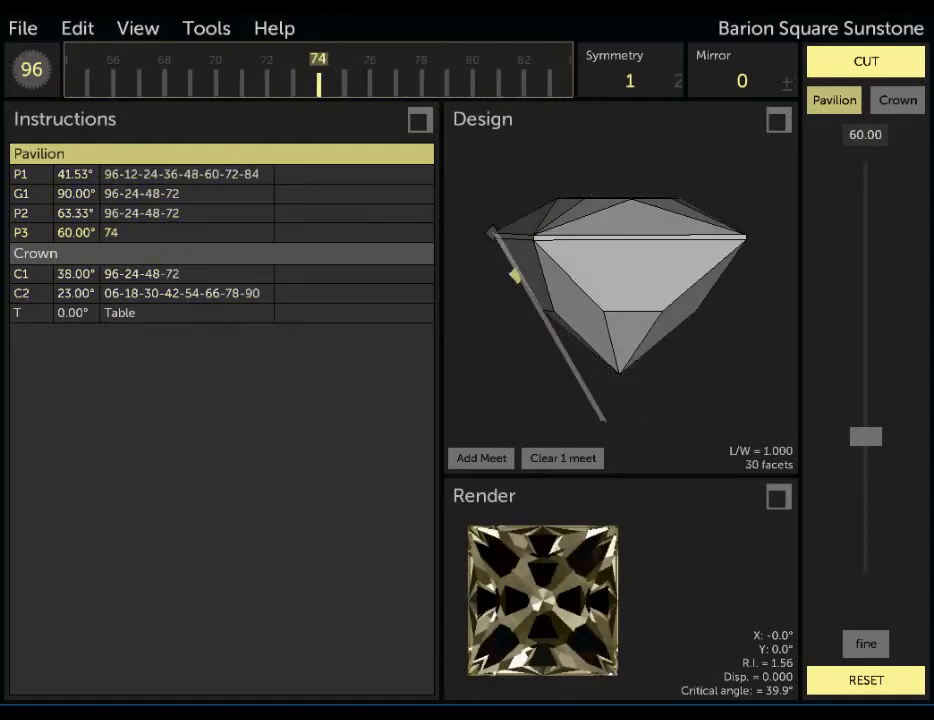
pyautogui.click(527, 463)
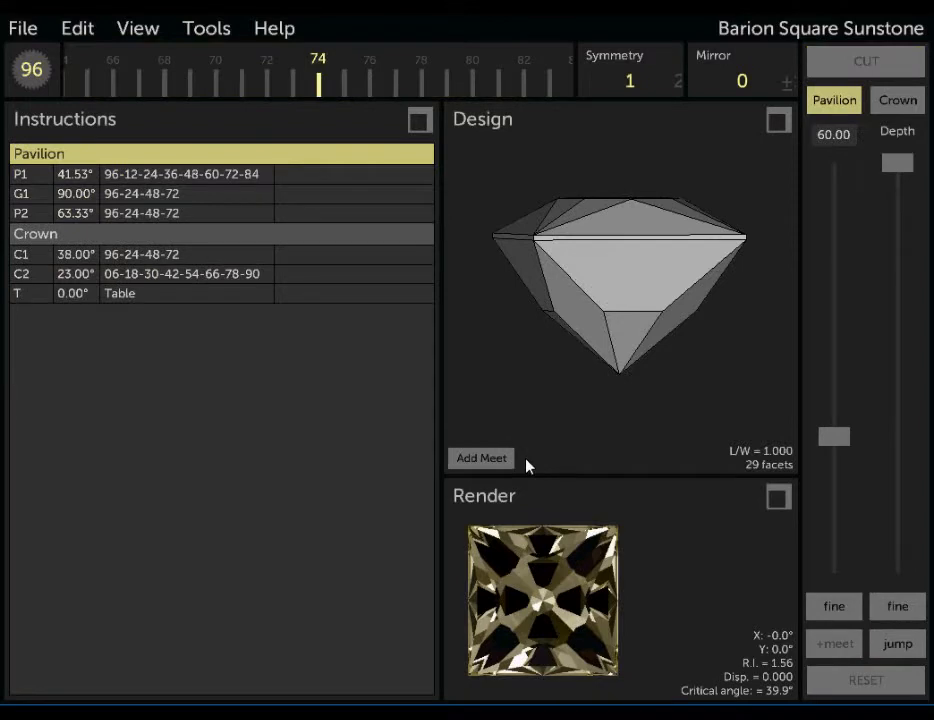
# Lower the cutting depth of the 60° plane at index 74 and add a meet at the girdle corner where the pavilion facets join.
pyautogui.moveTo(521, 382); pyautogui.dragTo(622, 405)
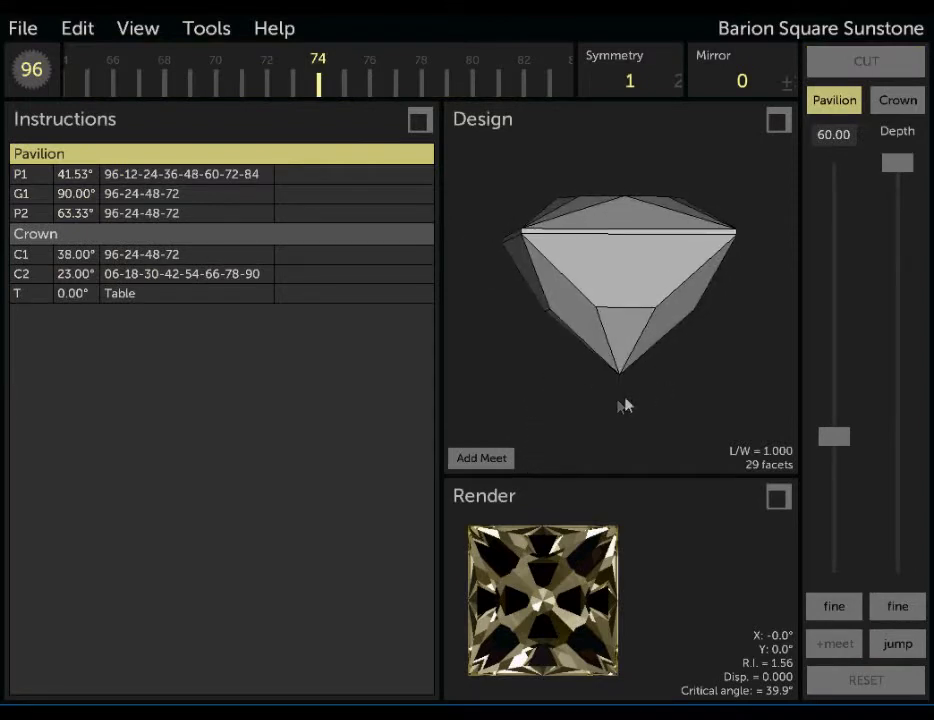
pyautogui.moveTo(897, 162); pyautogui.dragTo(897, 240)
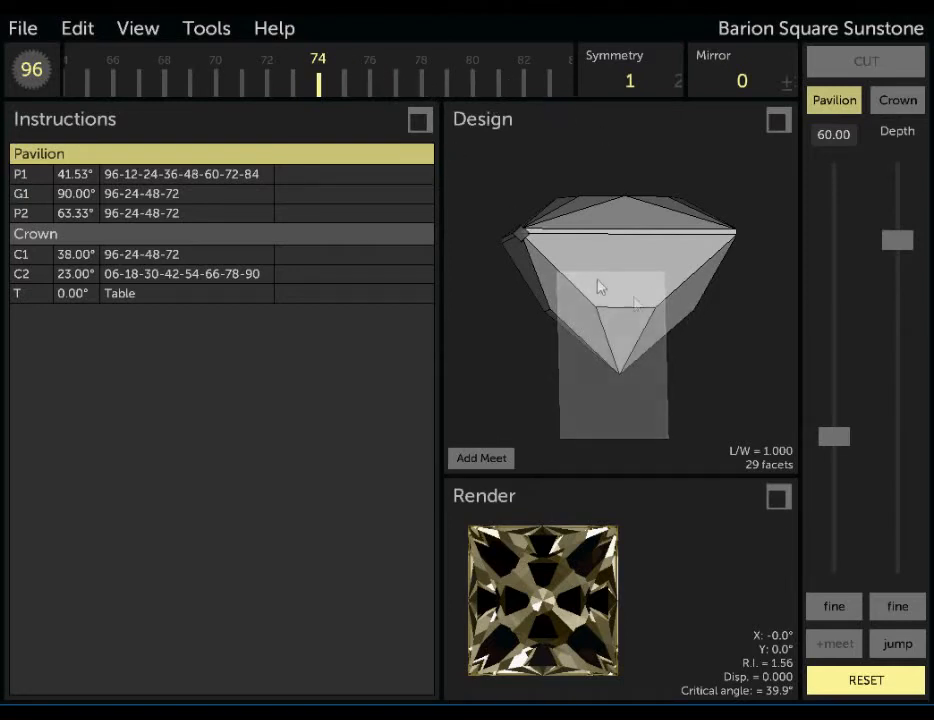
pyautogui.moveTo(757, 352); pyautogui.dragTo(517, 377)
pyautogui.click(481, 458)
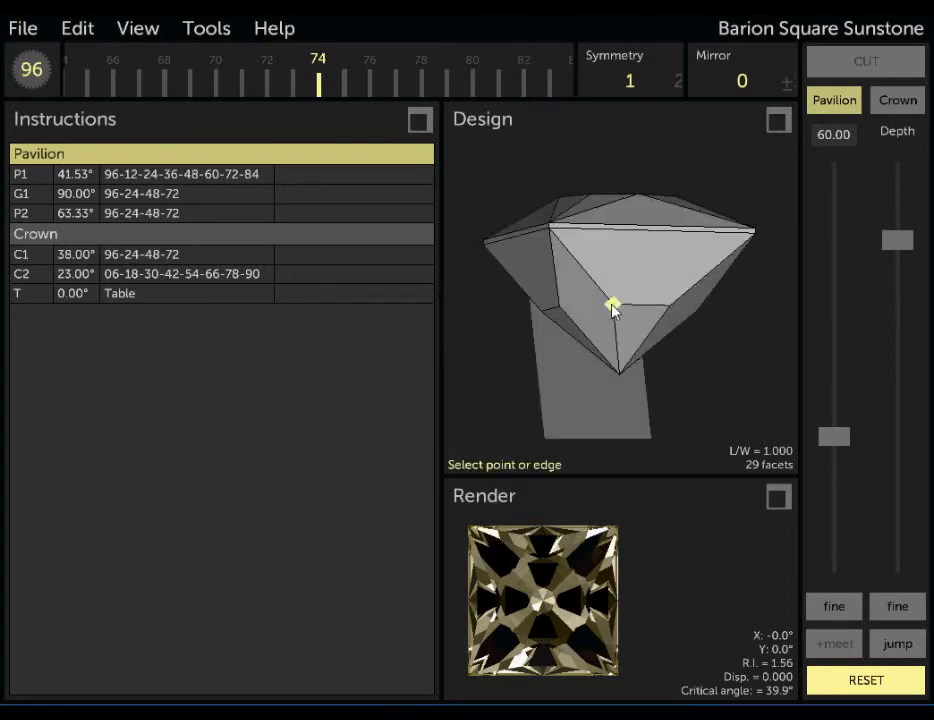
pyautogui.moveTo(684, 373); pyautogui.dragTo(805, 375)
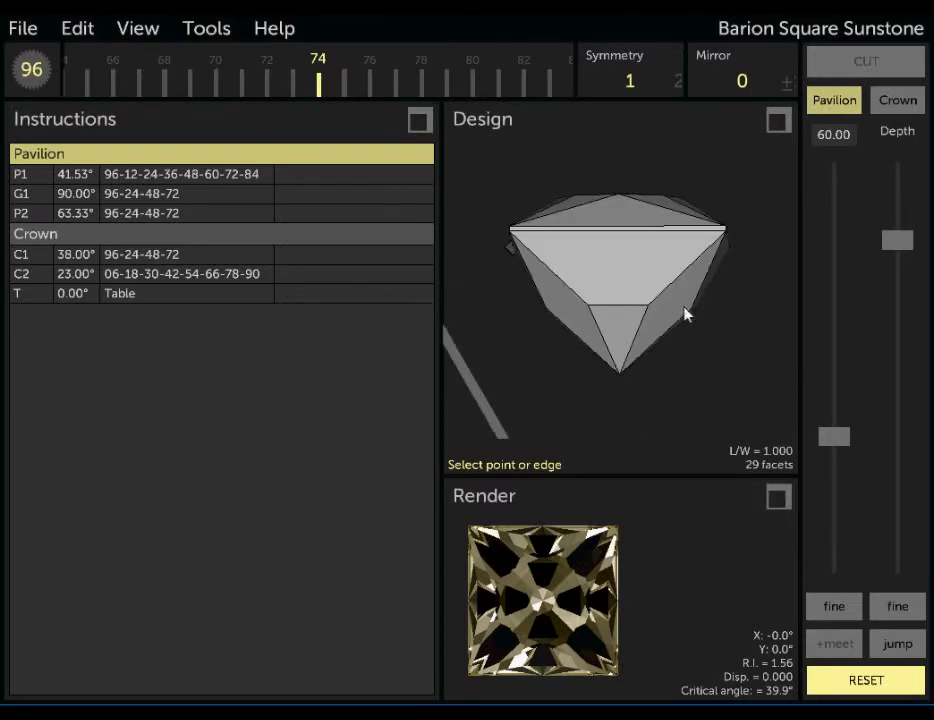
pyautogui.moveTo(715, 354); pyautogui.dragTo(616, 371)
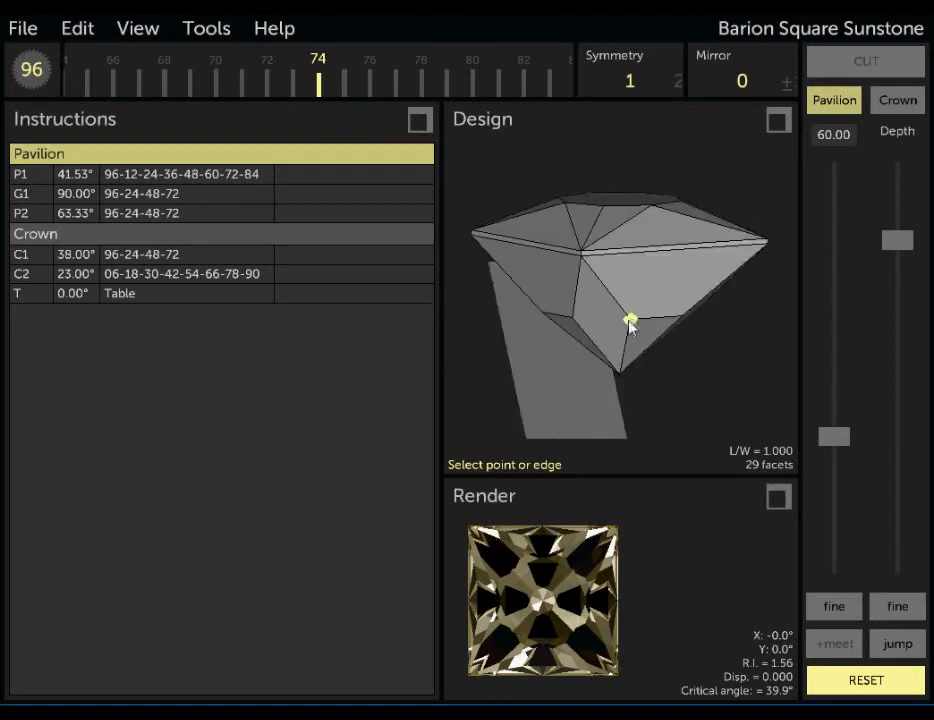
pyautogui.click(583, 255)
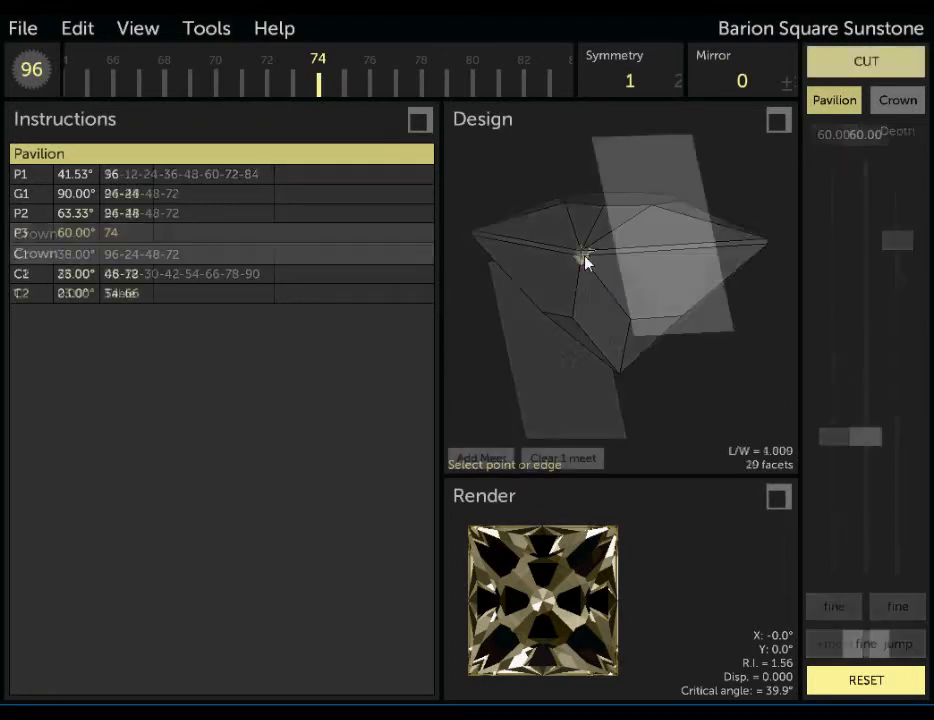
pyautogui.moveTo(582, 331); pyautogui.dragTo(615, 350)
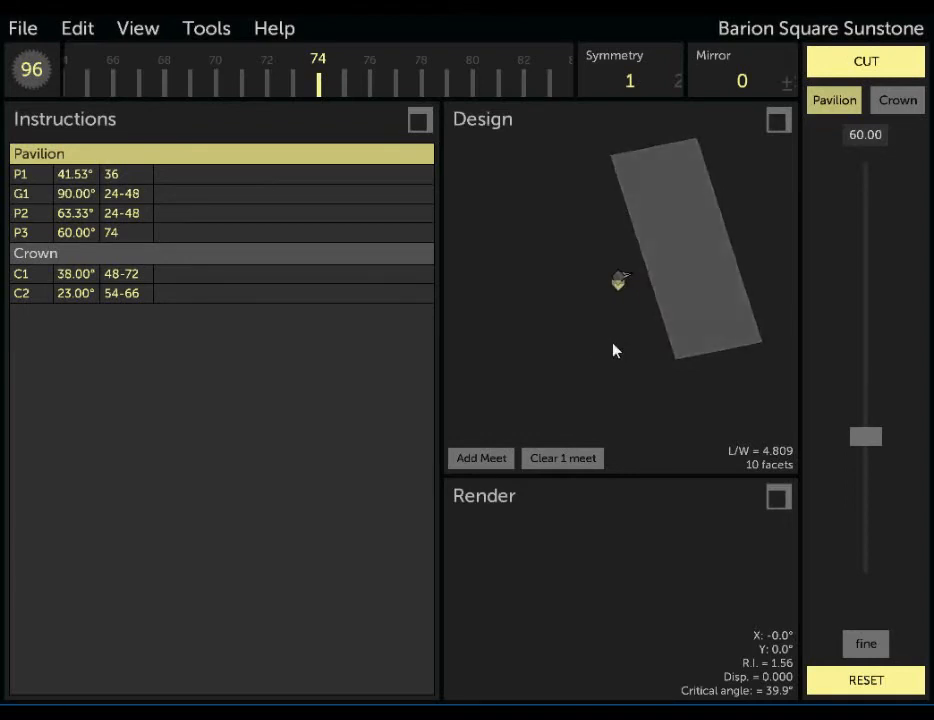
# Clear the meet at the girdle corner.
pyautogui.click(569, 460)
pyautogui.moveTo(662, 375); pyautogui.dragTo(793, 415)
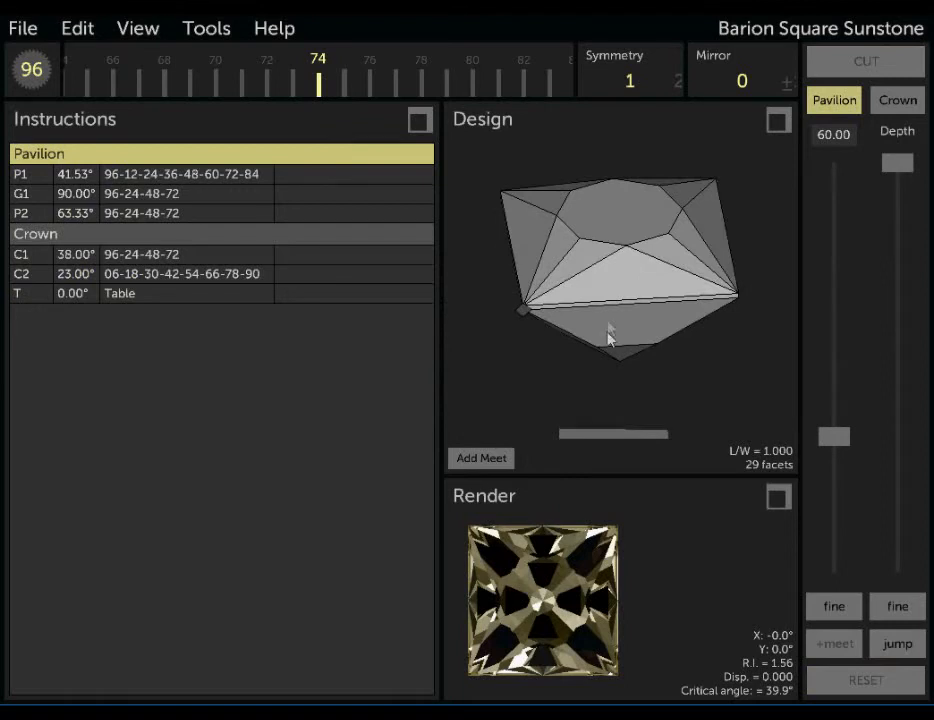
pyautogui.moveTo(582, 357); pyautogui.dragTo(615, 229)
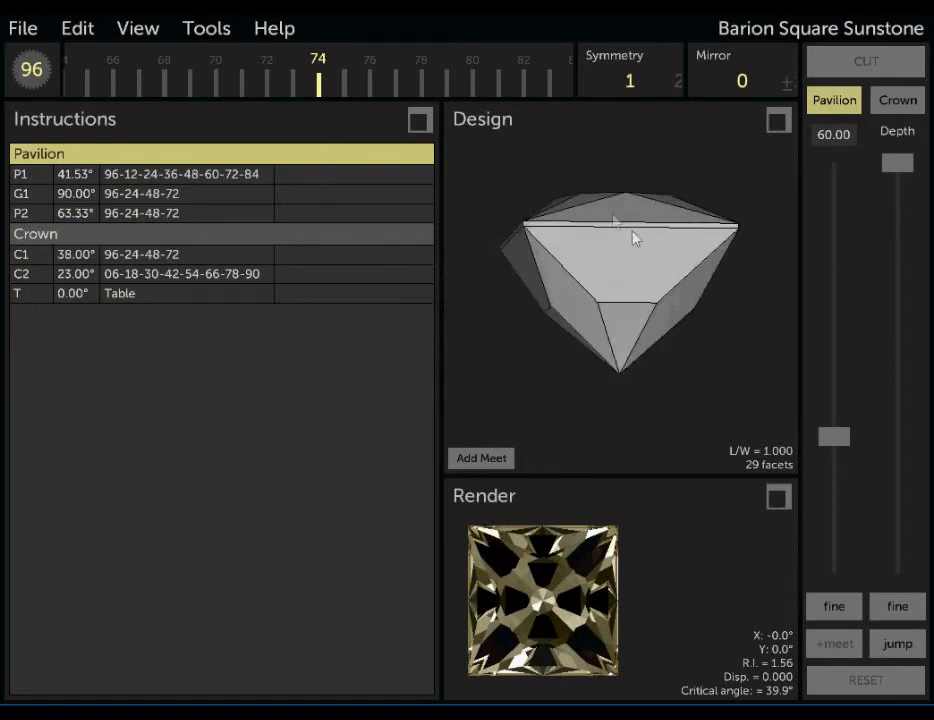
# Add an edge meet on the short horizontal edge between P2 and the culet facet for the index 74 plane, and clear it.
pyautogui.click(493, 463)
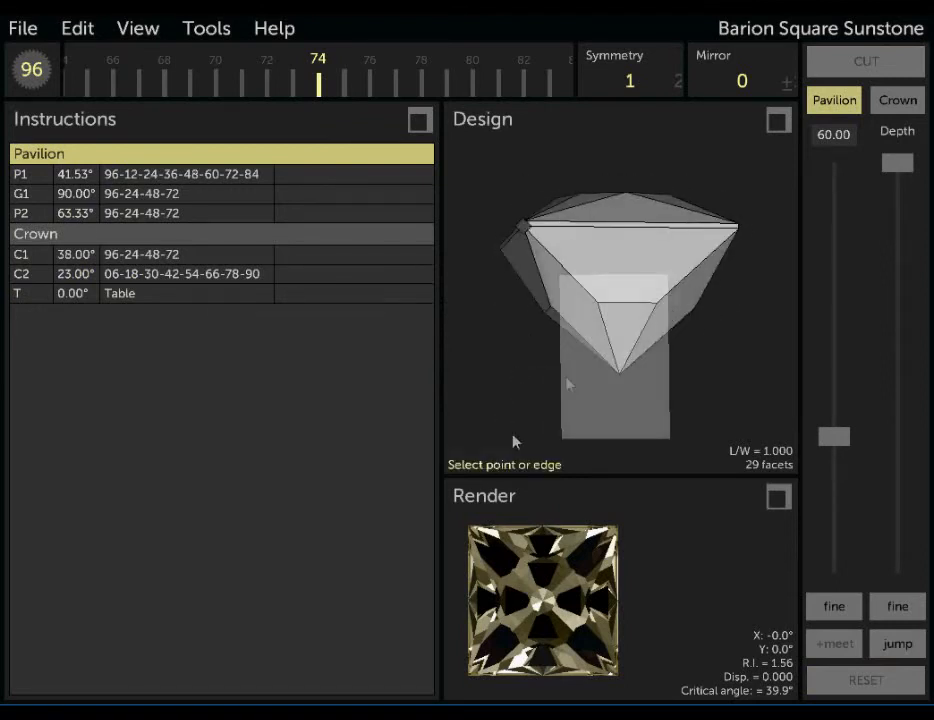
pyautogui.click(621, 308)
pyautogui.click(765, 535)
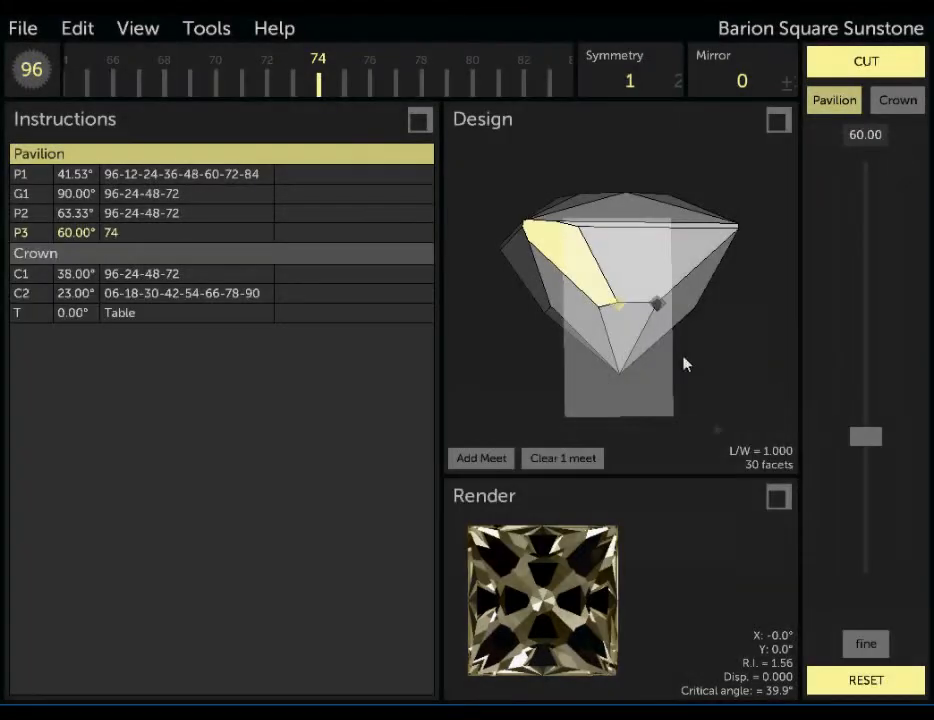
pyautogui.click(548, 456)
# Move the 60° cutting plane to index 26.
pyautogui.moveTo(730, 363); pyautogui.dragTo(523, 367)
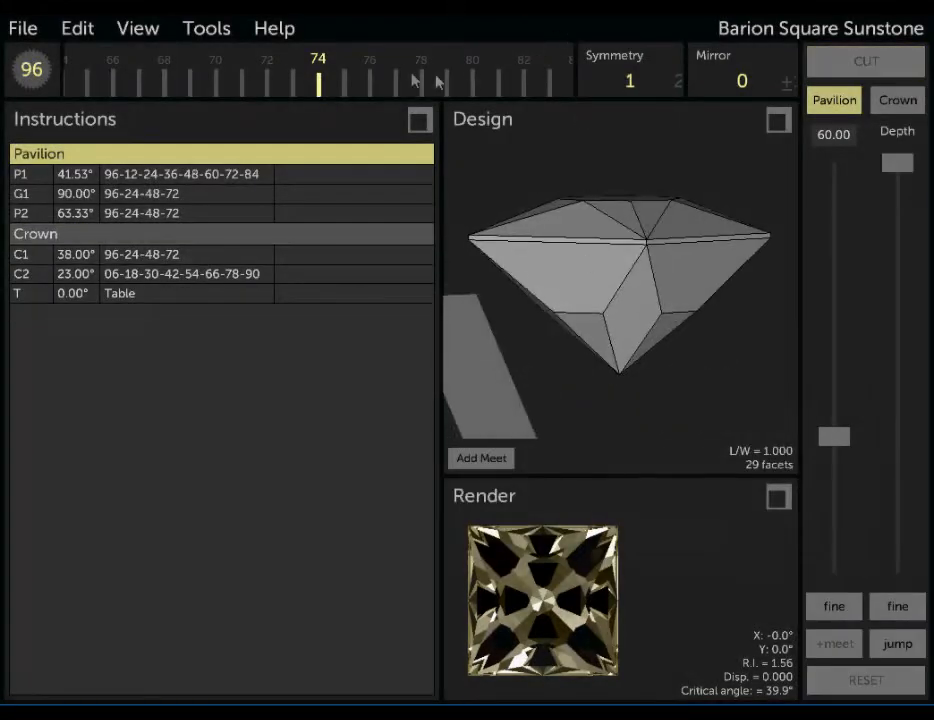
pyautogui.moveTo(326, 80); pyautogui.dragTo(840, 100)
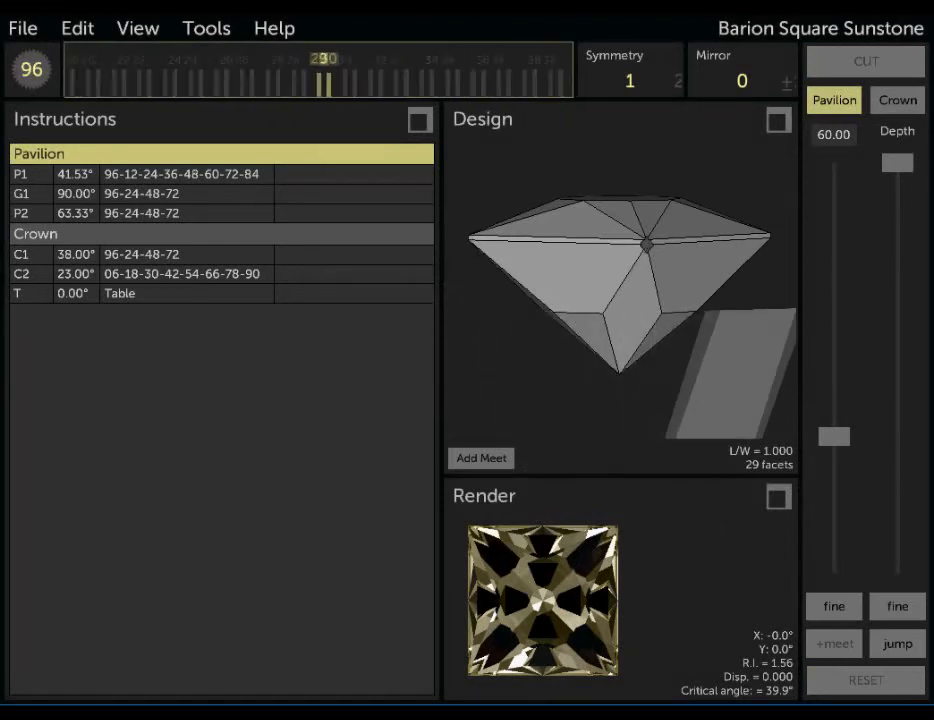
pyautogui.moveTo(699, 345); pyautogui.dragTo(579, 415)
pyautogui.moveTo(452, 81); pyautogui.dragTo(494, 79)
# Add an edge meet at 1/2 on the short edge between P2 and the culet facet at index 26, and clear the meet.
pyautogui.click(487, 459)
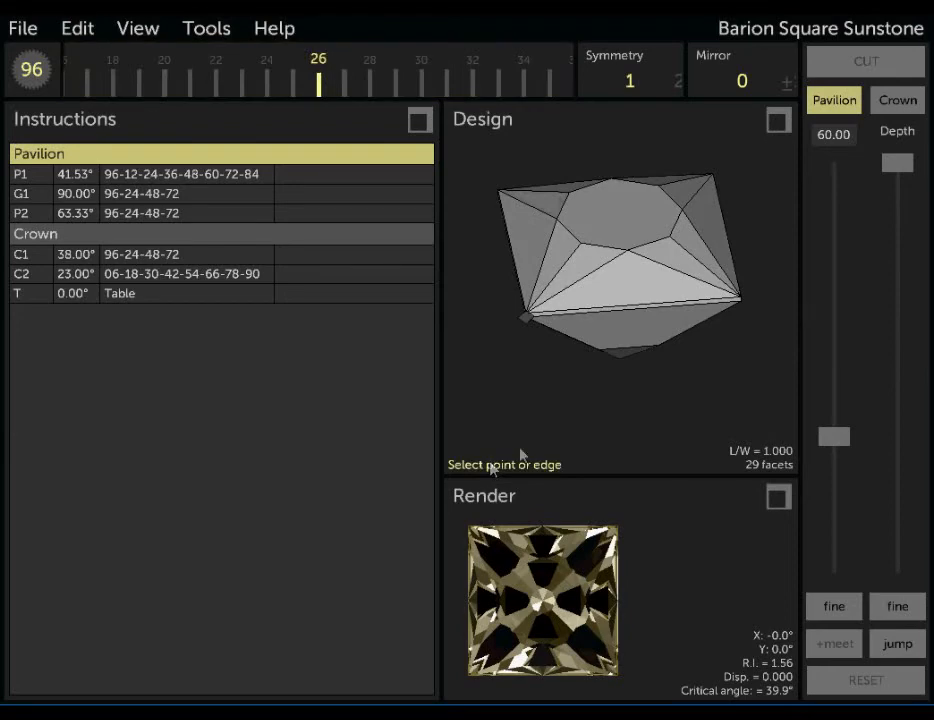
pyautogui.click(628, 350)
pyautogui.click(635, 441)
pyautogui.click(758, 543)
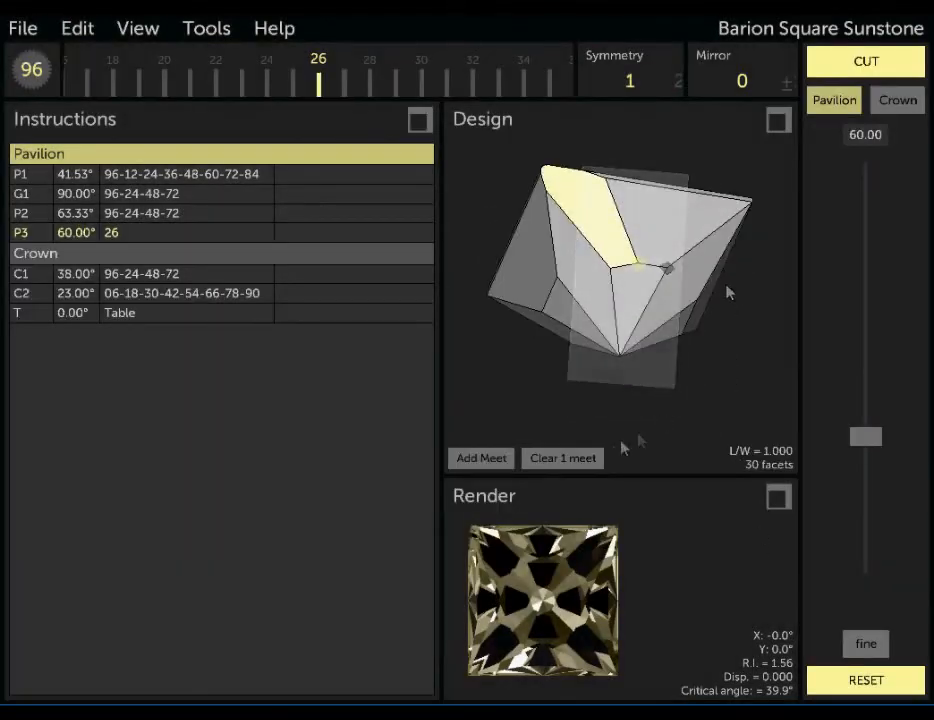
pyautogui.click(588, 459)
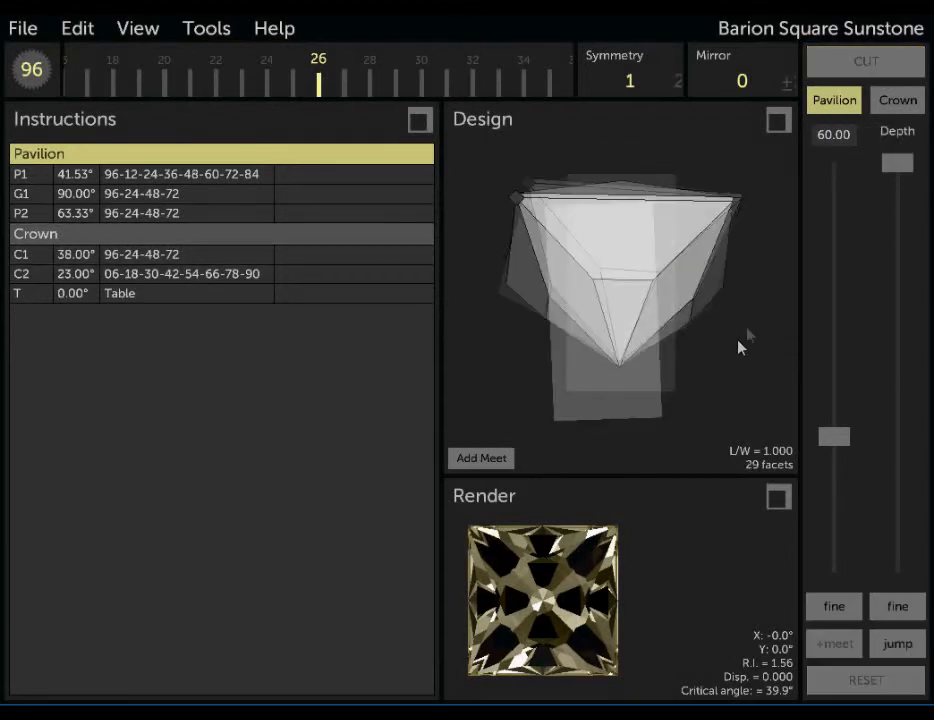
# Set the mirror to 5 so the planes fall at indexes 21 and 31, and adjust their cutting depth.
pyautogui.moveTo(761, 83); pyautogui.dragTo(534, 100)
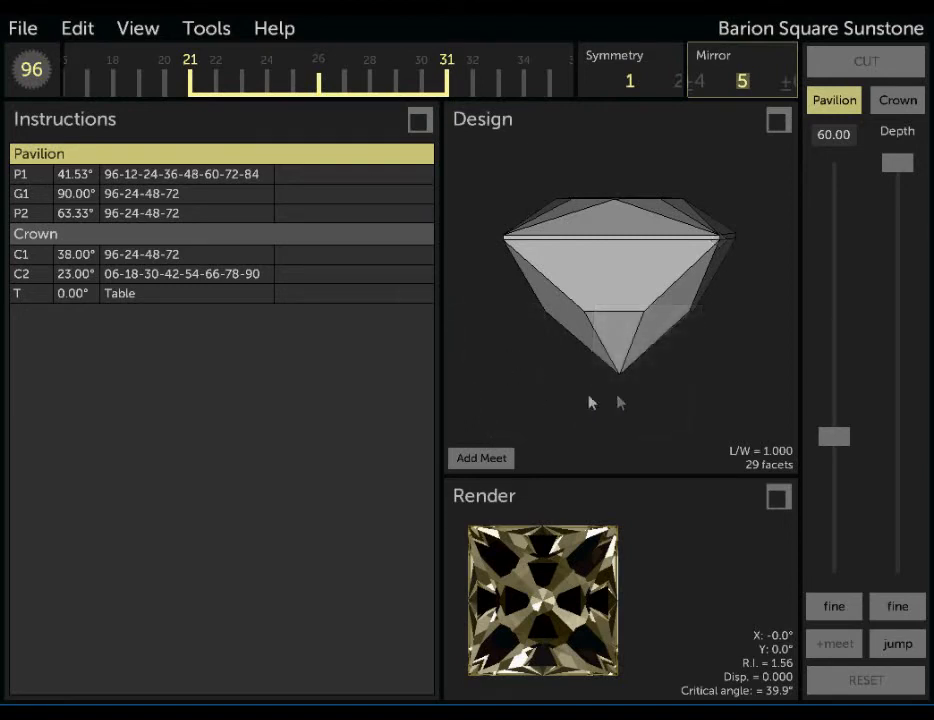
pyautogui.moveTo(910, 170); pyautogui.dragTo(910, 179)
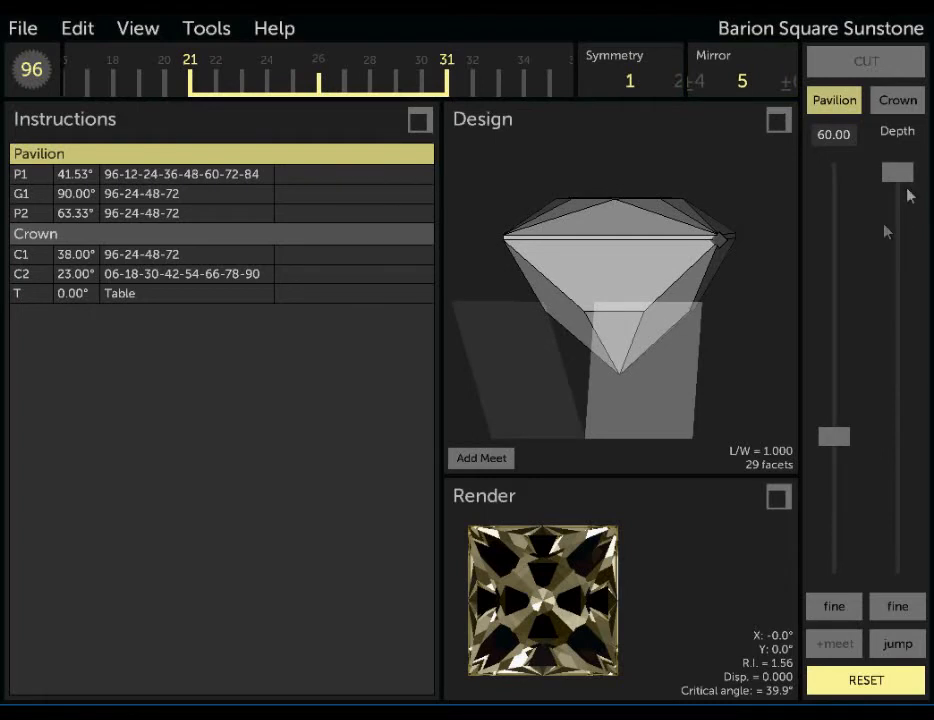
pyautogui.moveTo(733, 339); pyautogui.dragTo(750, 367)
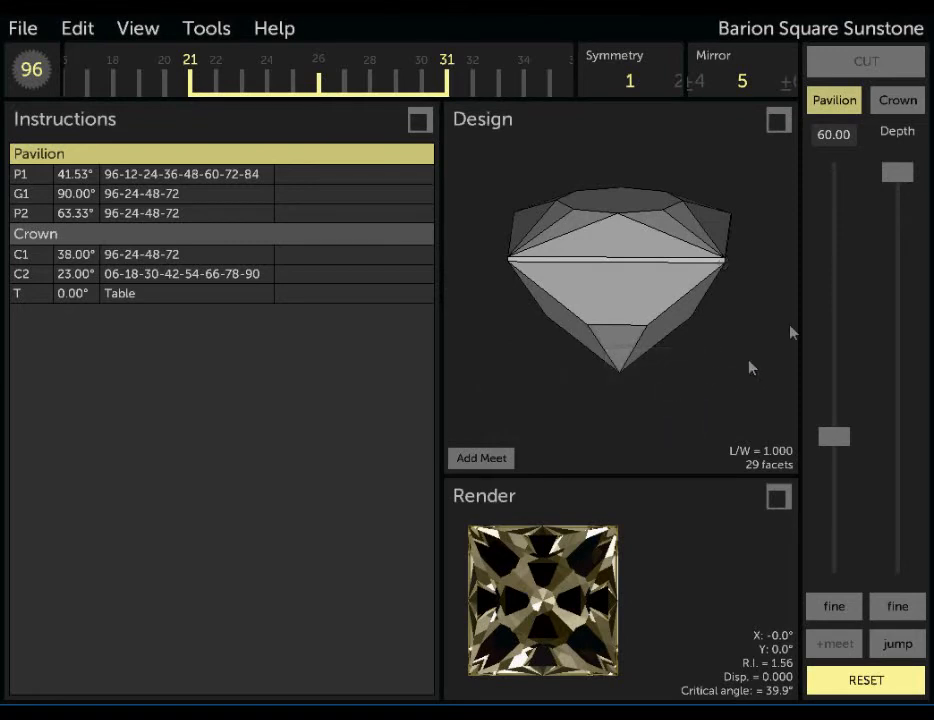
pyautogui.moveTo(897, 176); pyautogui.dragTo(897, 188)
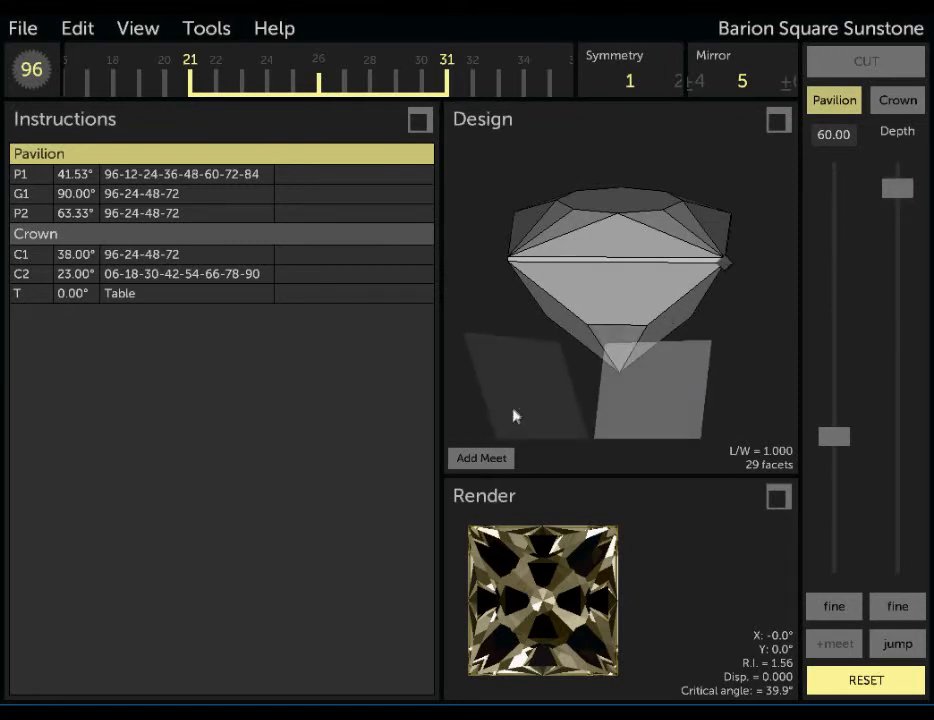
# Add a meet at 1/2 on the slanted edge between P2 and the corner pavilion facet, and set the mirrored facets' angle to 59.50°.
pyautogui.click(481, 461)
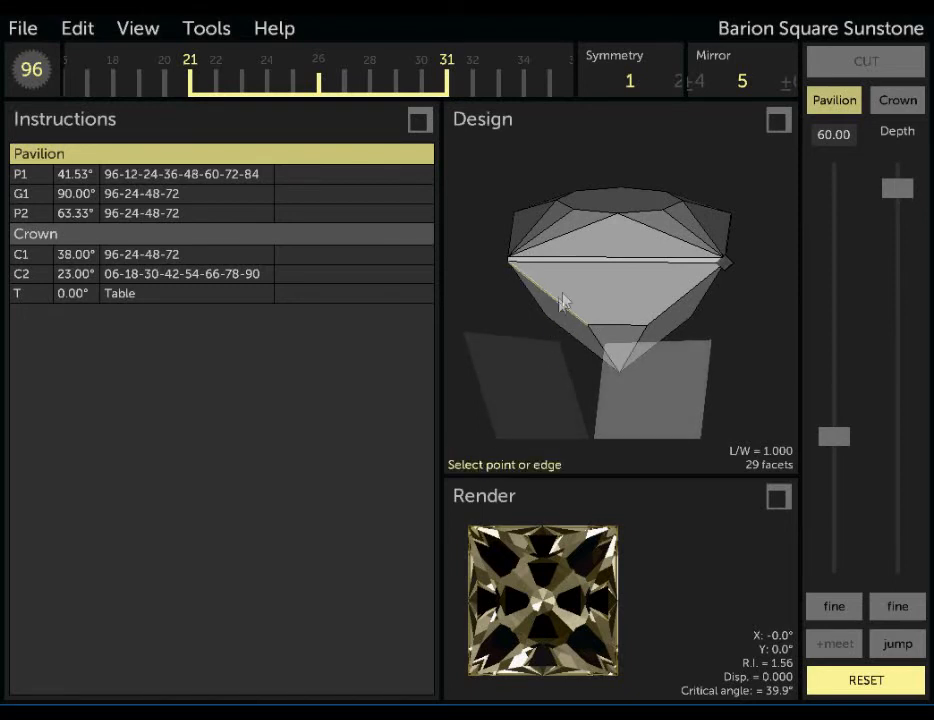
pyautogui.click(558, 308)
pyautogui.click(632, 434)
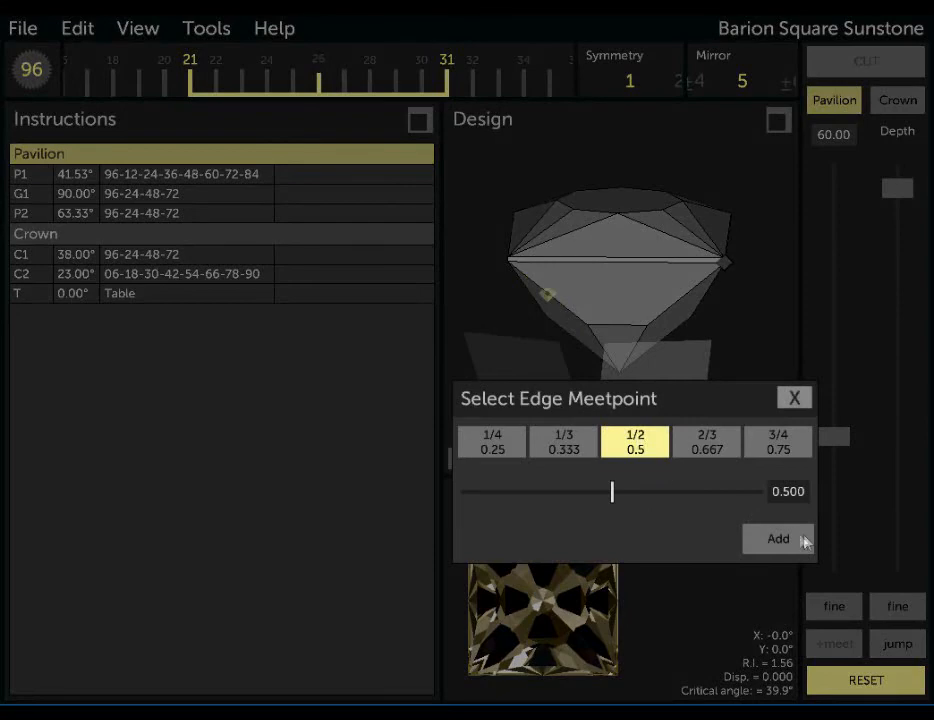
pyautogui.click(800, 540)
pyautogui.moveTo(661, 361); pyautogui.dragTo(711, 444)
pyautogui.moveTo(607, 365); pyautogui.dragTo(600, 398)
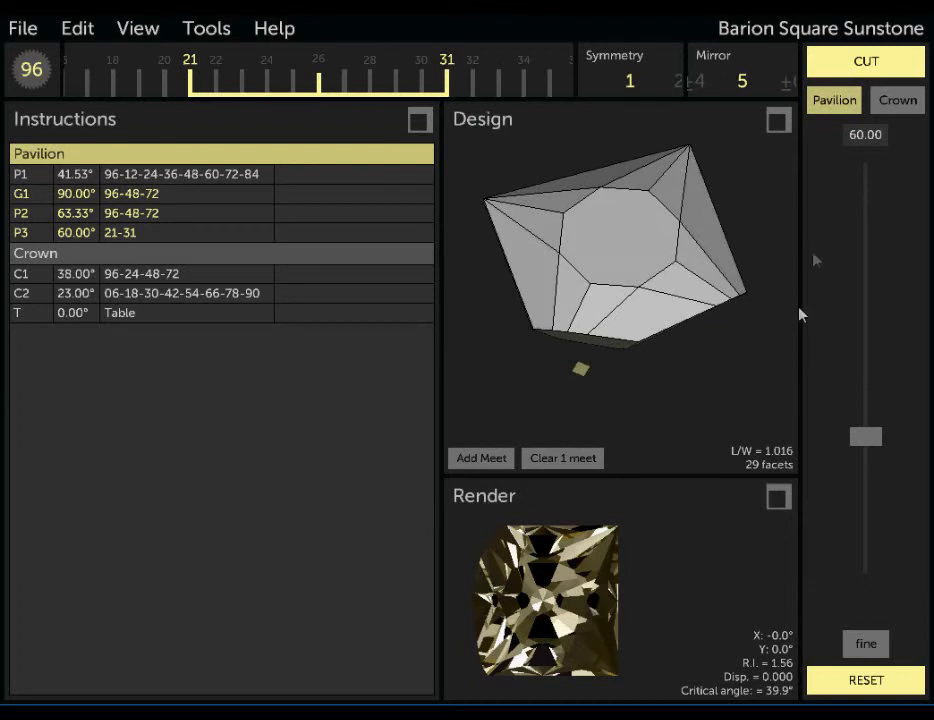
pyautogui.moveTo(867, 442)
pyautogui.mouseDown()
pyautogui.moveTo(867, 427)
pyautogui.moveTo(868, 445)
pyautogui.mouseUp()
pyautogui.moveTo(730, 410); pyautogui.dragTo(588, 316)
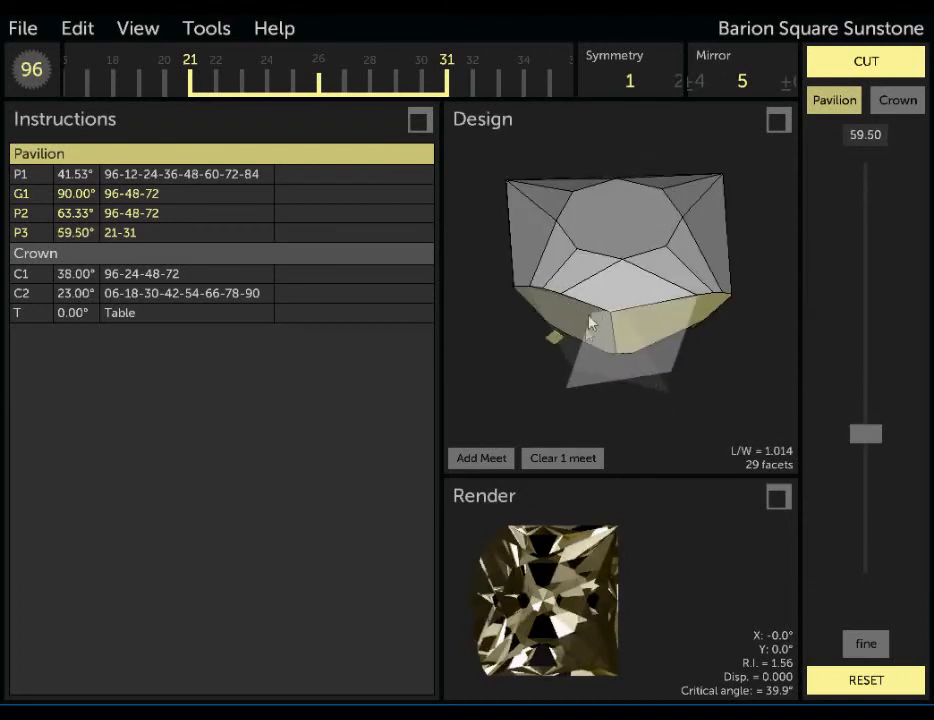
# Clear the slanted-edge meet and set the mirror back to 0.
pyautogui.click(566, 458)
pyautogui.click(715, 83)
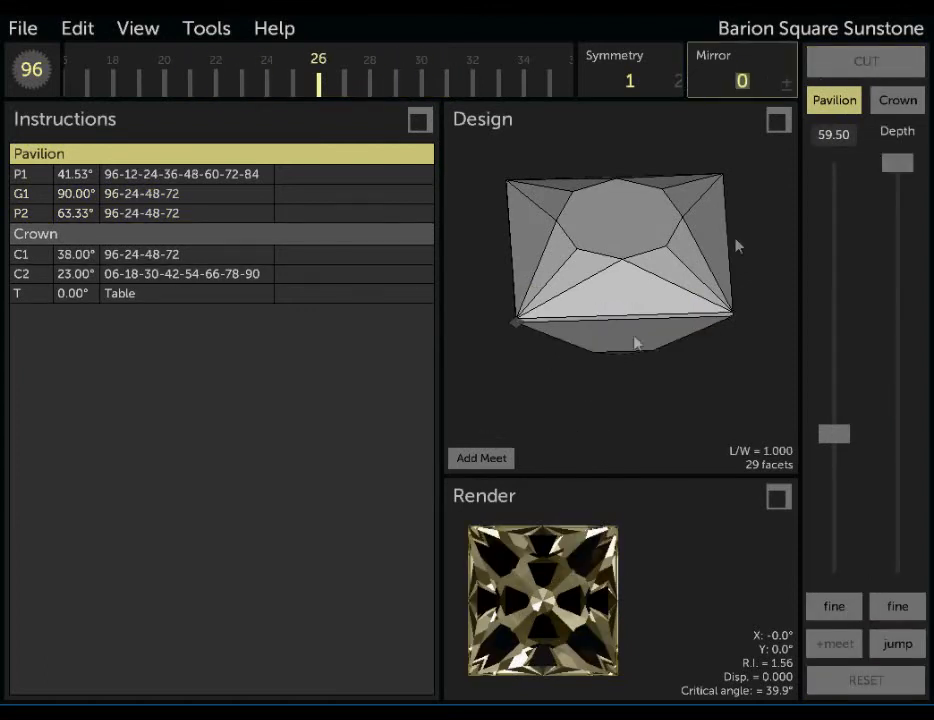
pyautogui.moveTo(552, 450); pyautogui.dragTo(570, 369)
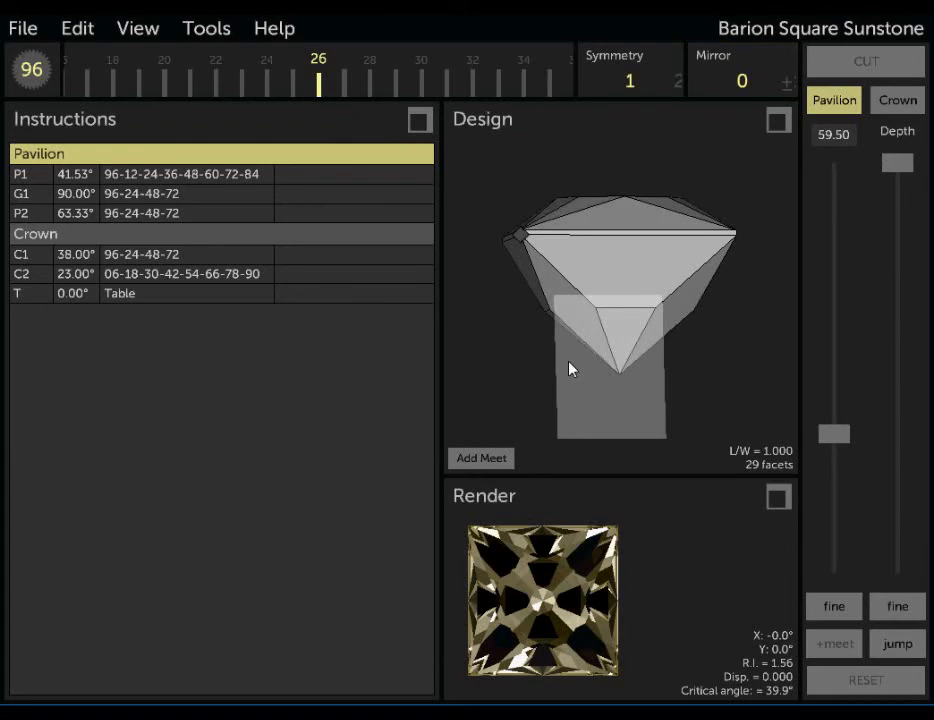
# Add a meet at the vertex at one end of the short edge below P2, and pivot the facet to 75.00° at index 27.
pyautogui.click(477, 459)
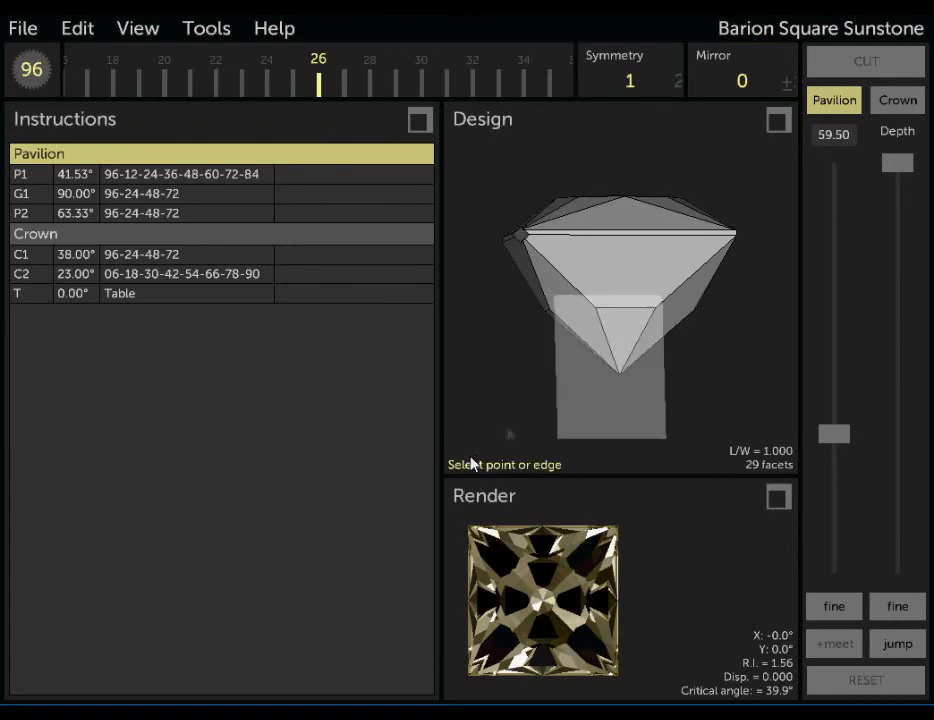
pyautogui.click(596, 312)
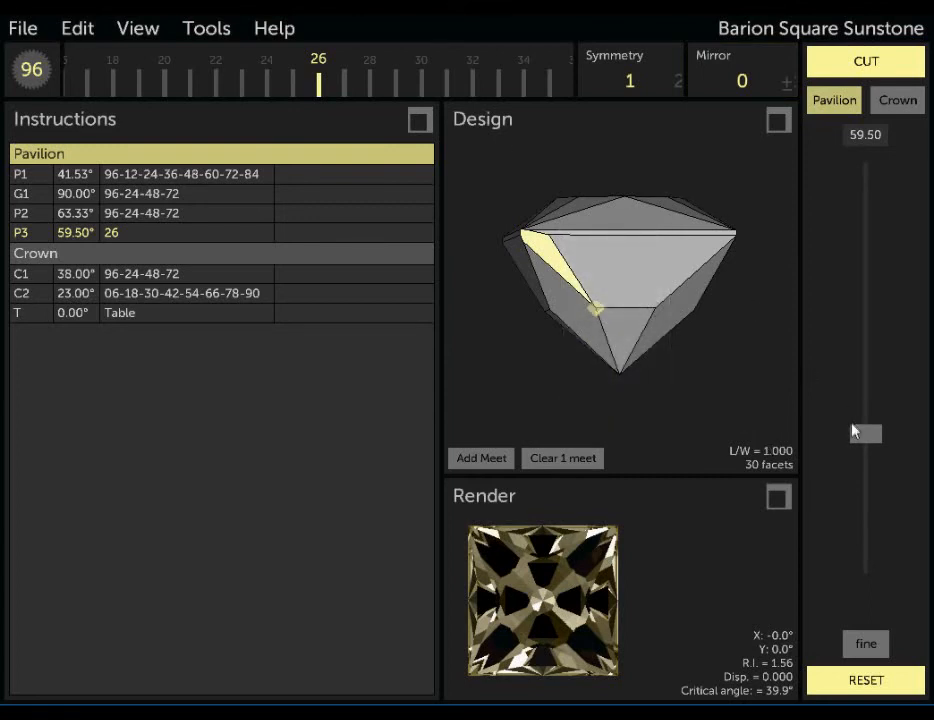
pyautogui.moveTo(853, 440); pyautogui.dragTo(871, 507)
pyautogui.moveTo(500, 68); pyautogui.dragTo(480, 88)
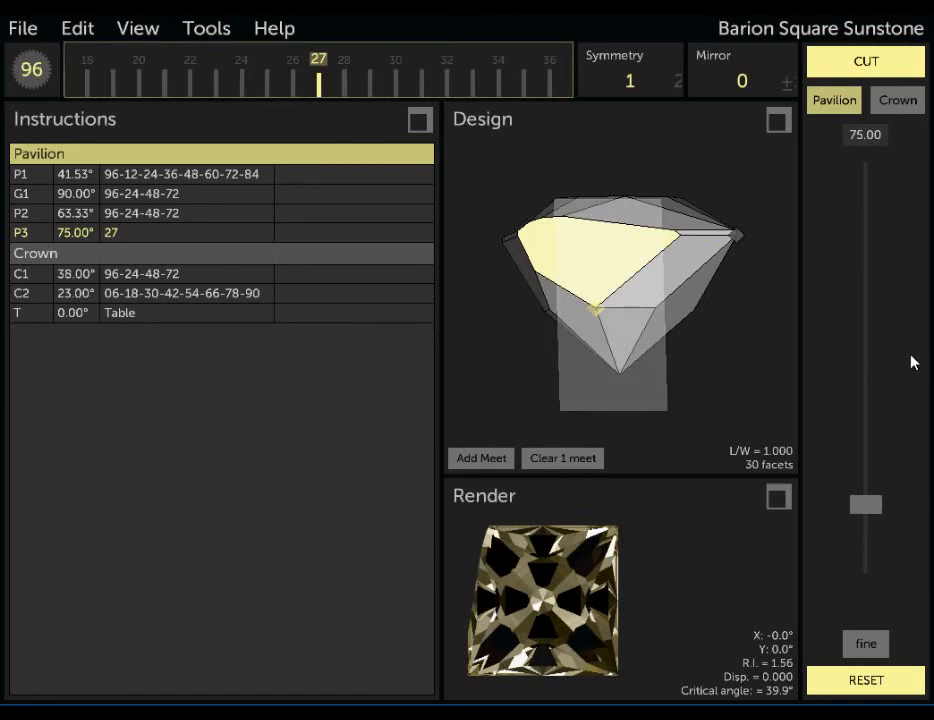
# Add a second meet on the lower girdle edge above P2, trying the 2/3 and 1/3 positions and placing it at 1/2.
pyautogui.click(481, 458)
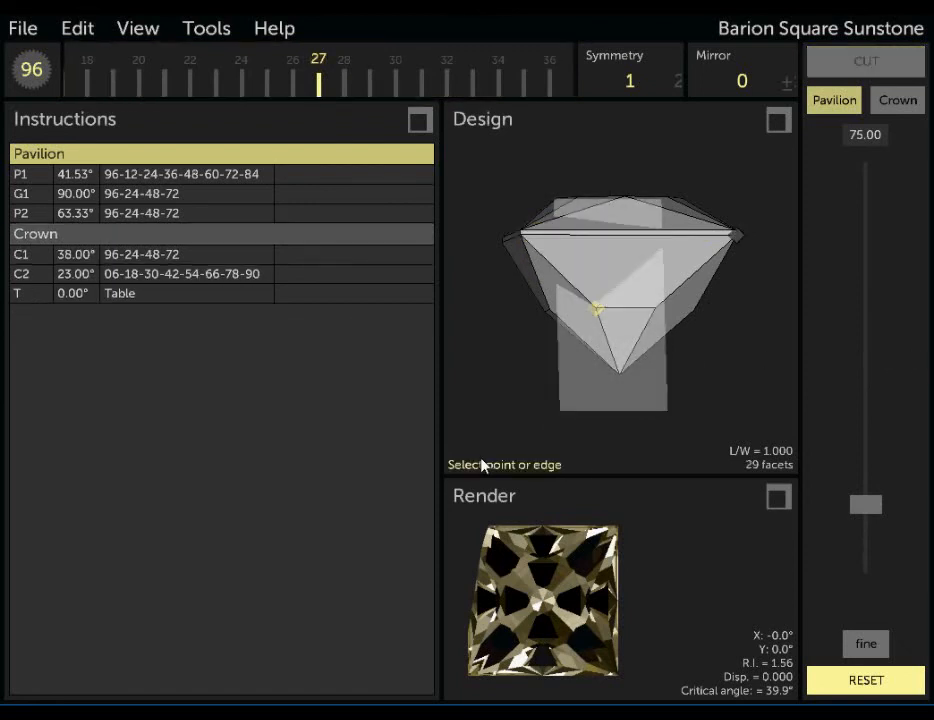
pyautogui.click(667, 238)
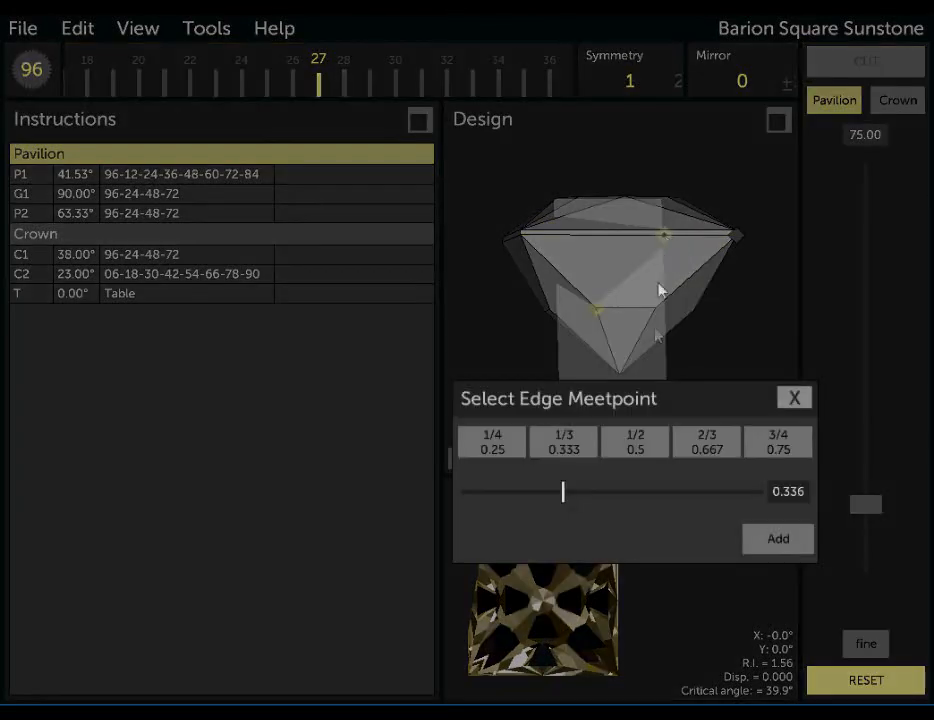
pyautogui.click(695, 445)
pyautogui.click(572, 443)
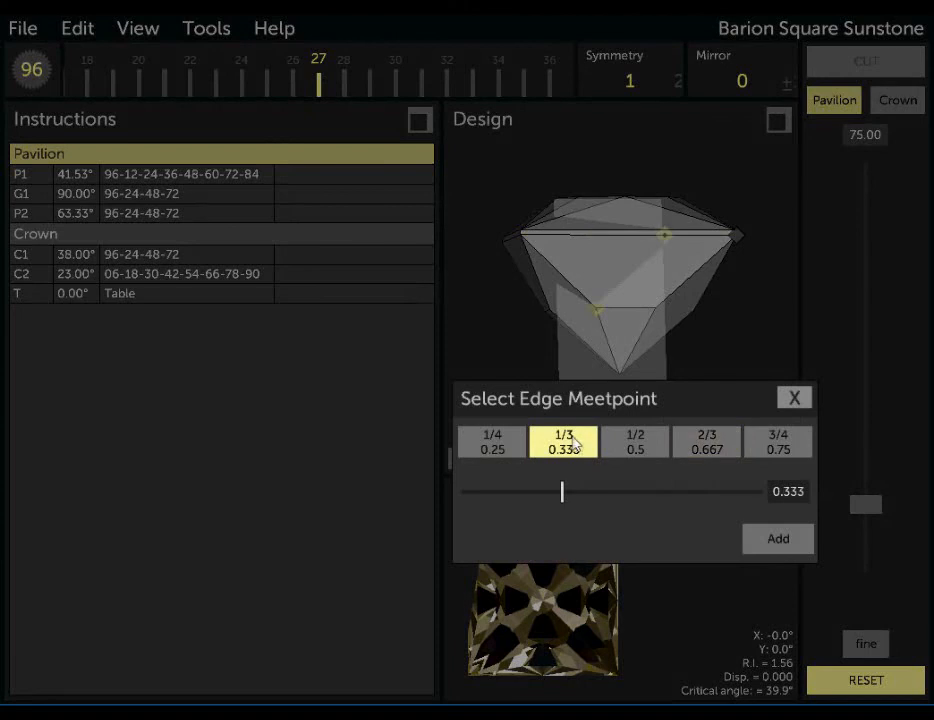
pyautogui.click(638, 446)
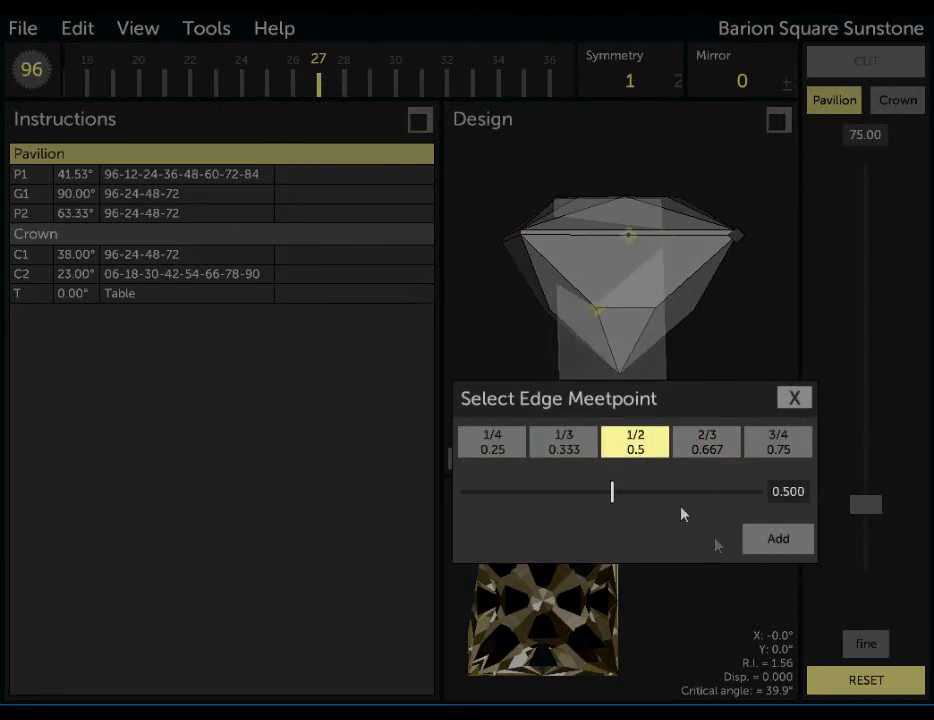
pyautogui.click(775, 540)
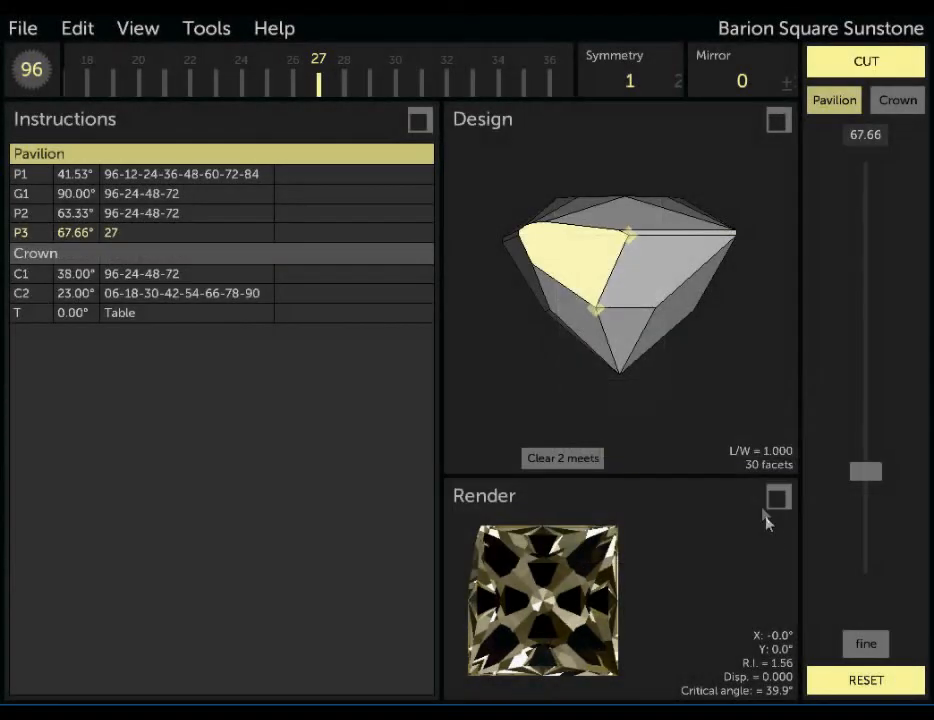
# Try index 26 for the facet held by the two meets, and set its index to 28.
pyautogui.moveTo(489, 73); pyautogui.dragTo(512, 75)
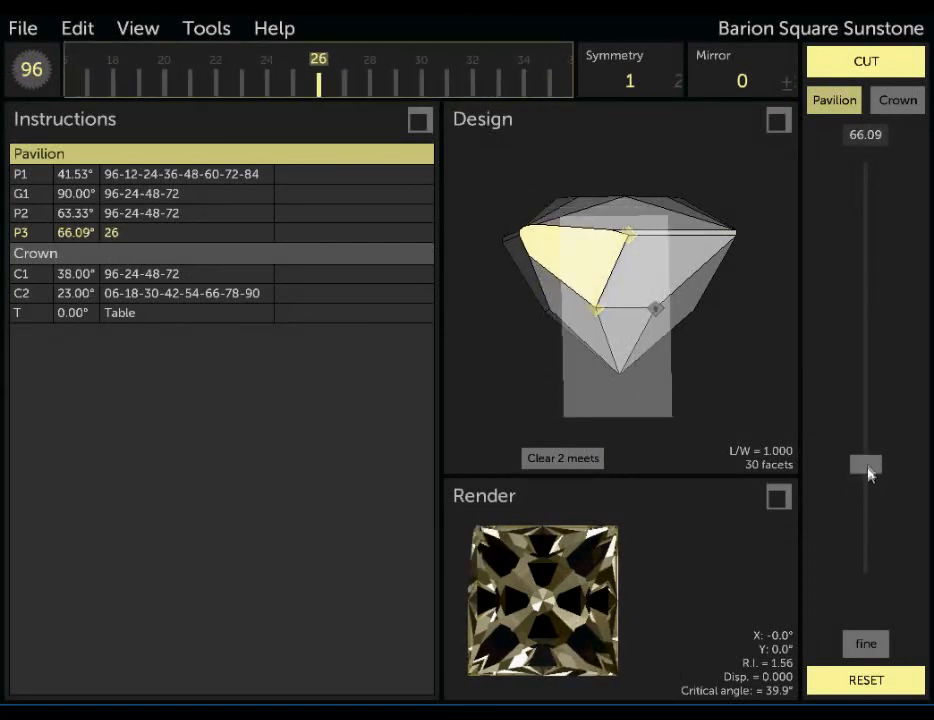
pyautogui.moveTo(490, 86); pyautogui.dragTo(444, 92)
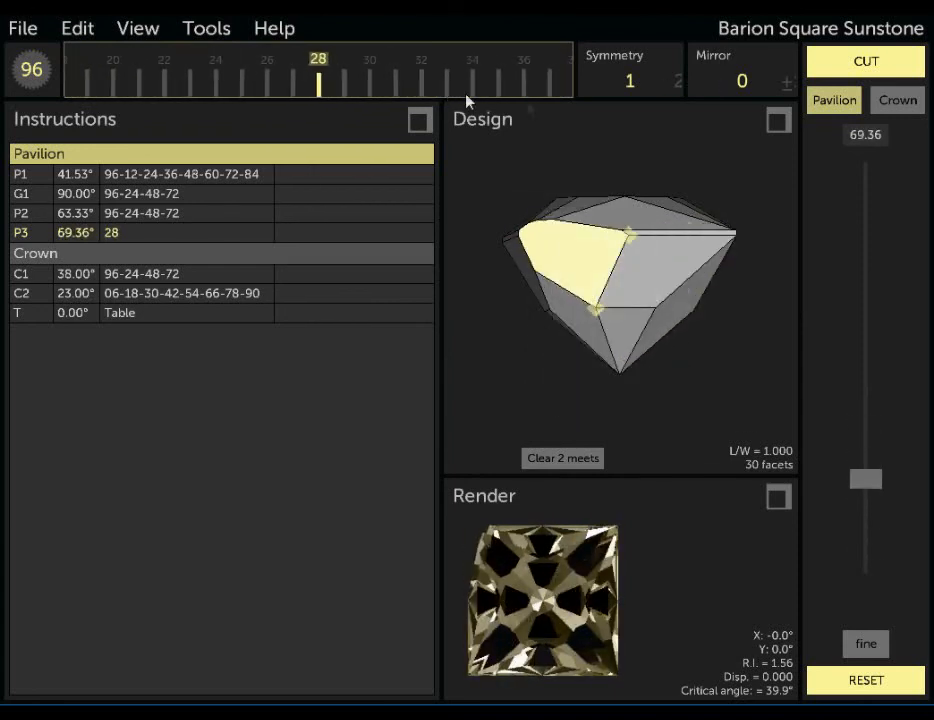